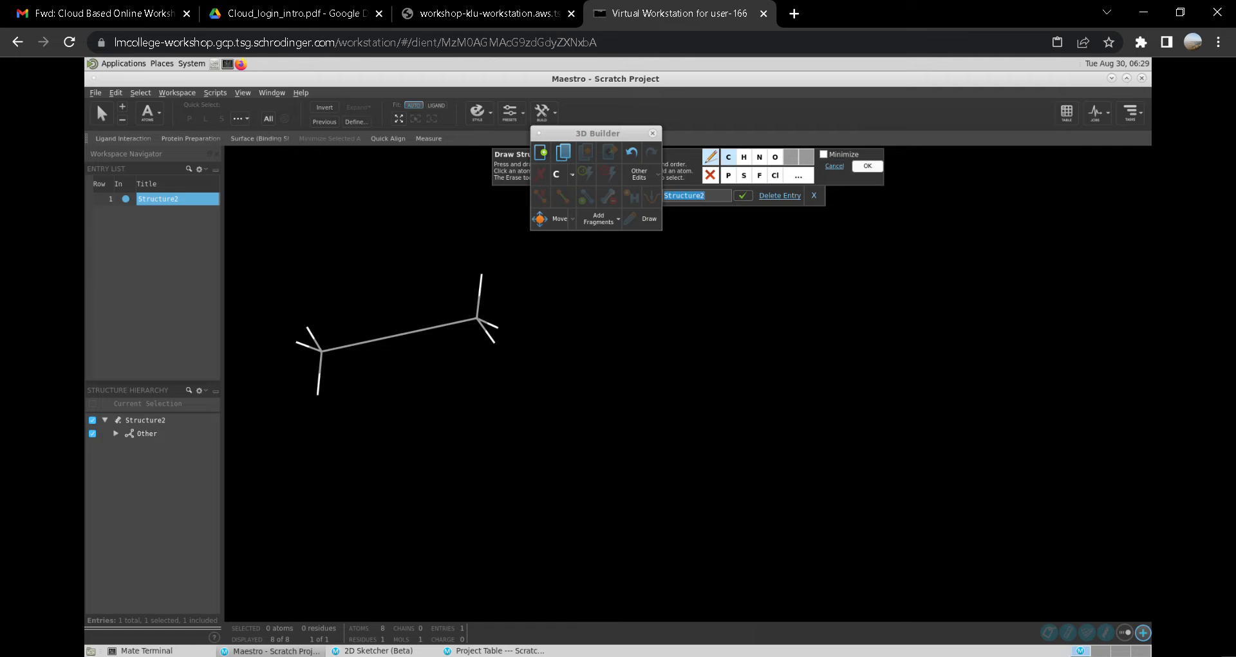
- Close the 3D Builder palette, leaving the structure drawing toolbar open
left_click(559, 174)
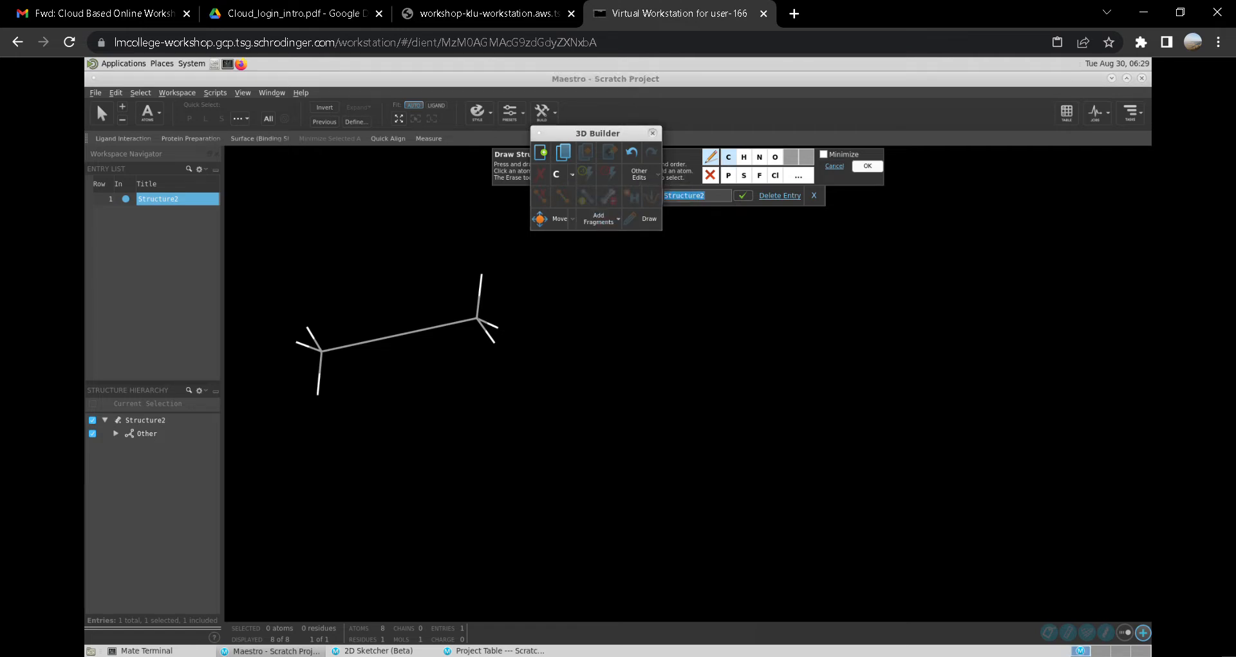
left_click(653, 133)
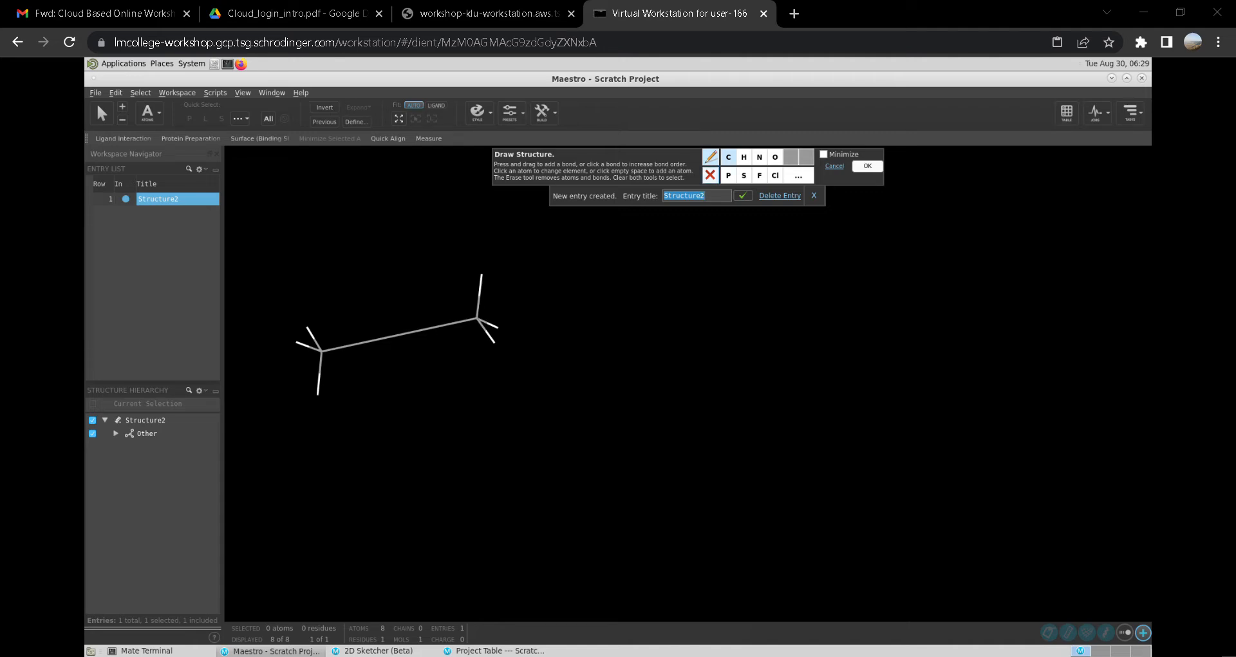
- Switch to the select tool and select the left carbon with its three hydrogens, then clear the selection
left_click(710, 176)
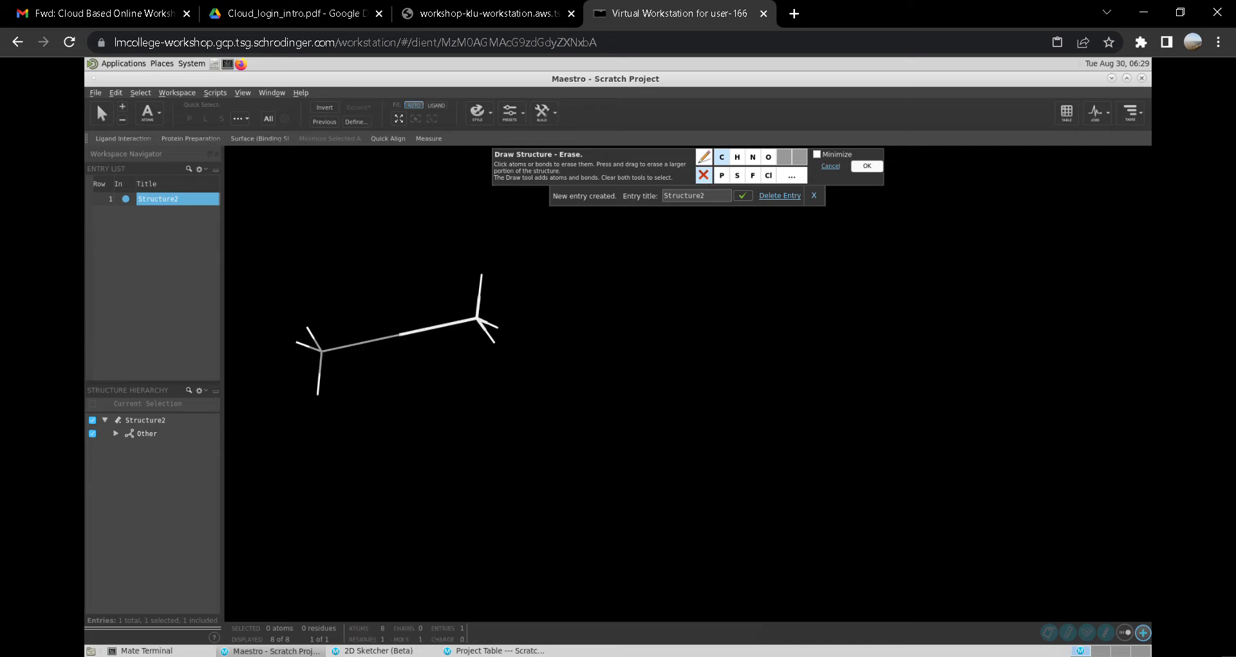
left_click(704, 175)
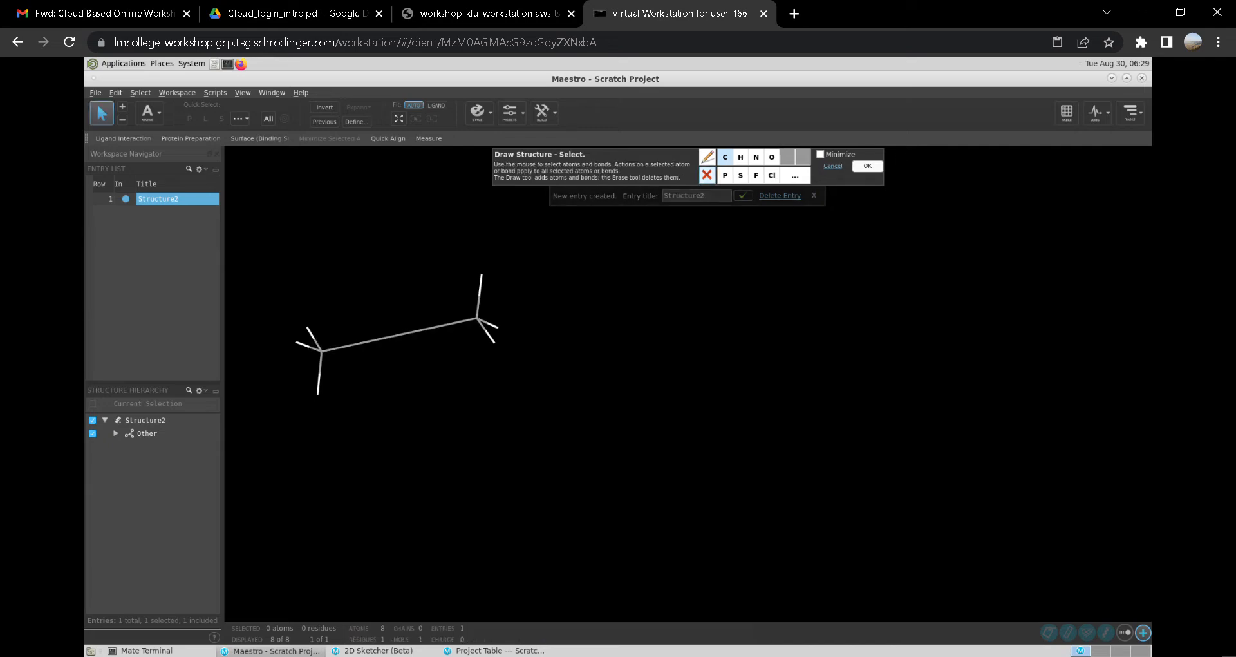
left_click_drag(477, 286, 240, 410)
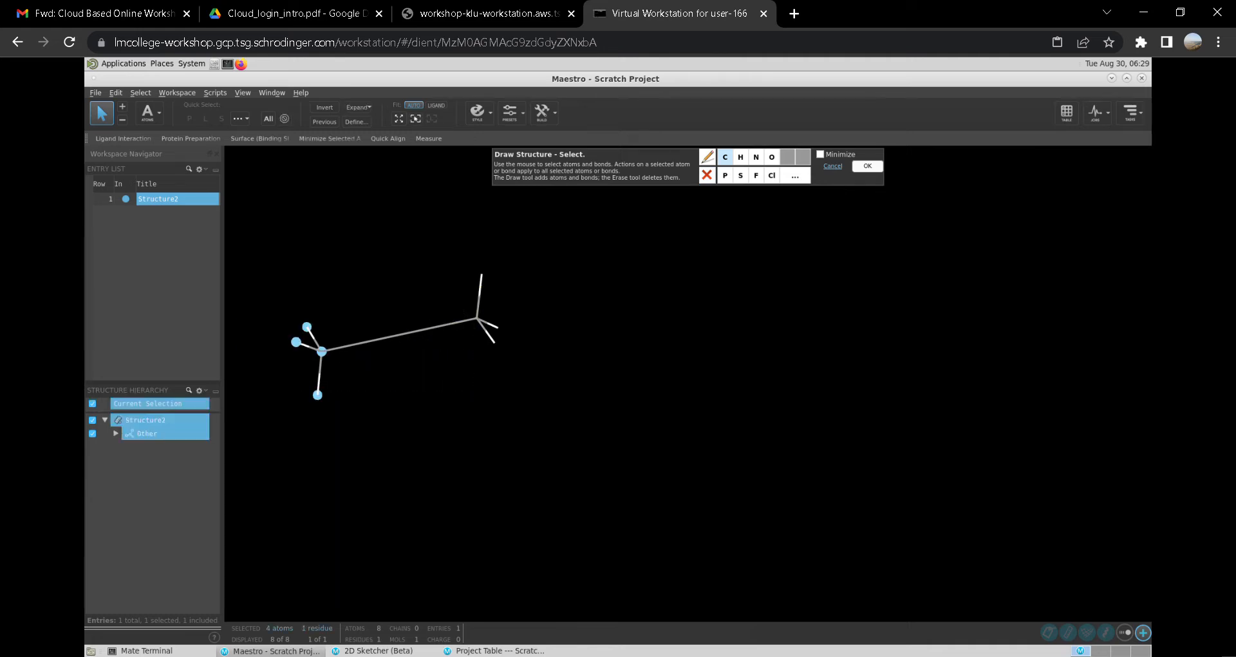
left_click(707, 174)
left_click(705, 175)
left_click_drag(596, 289, 388, 293)
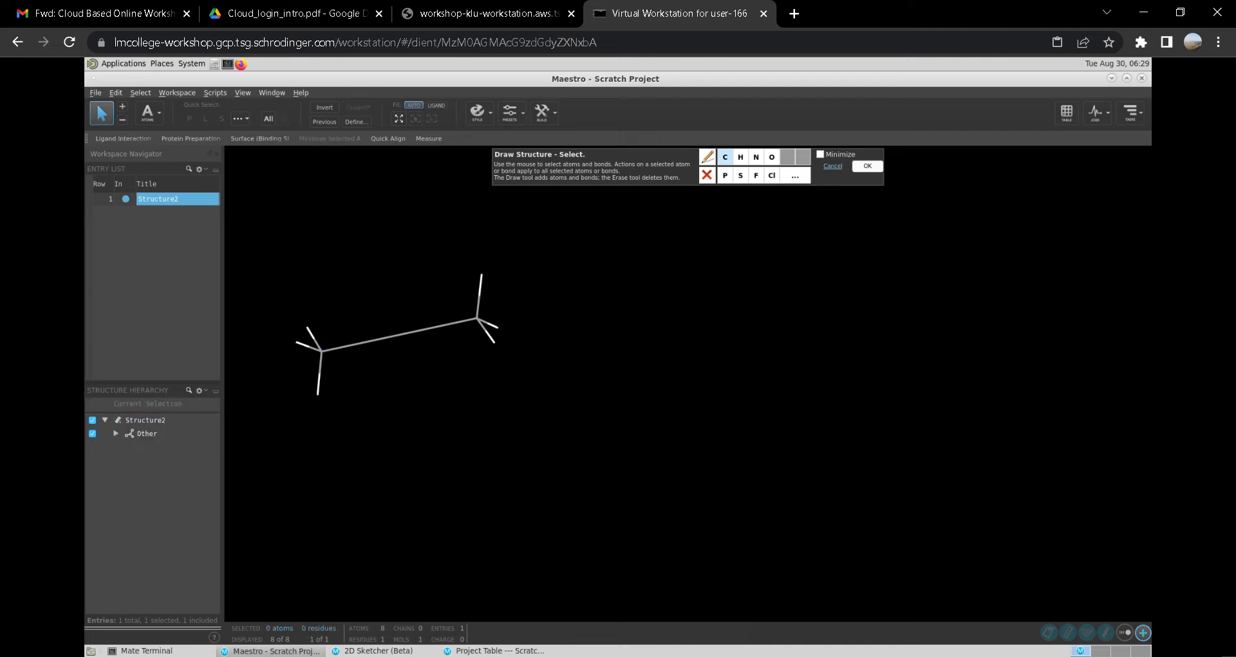
- Select all atoms of the drawn ethane structure, erase them, and confirm the drawing changes
left_click_drag(502, 248, 237, 466)
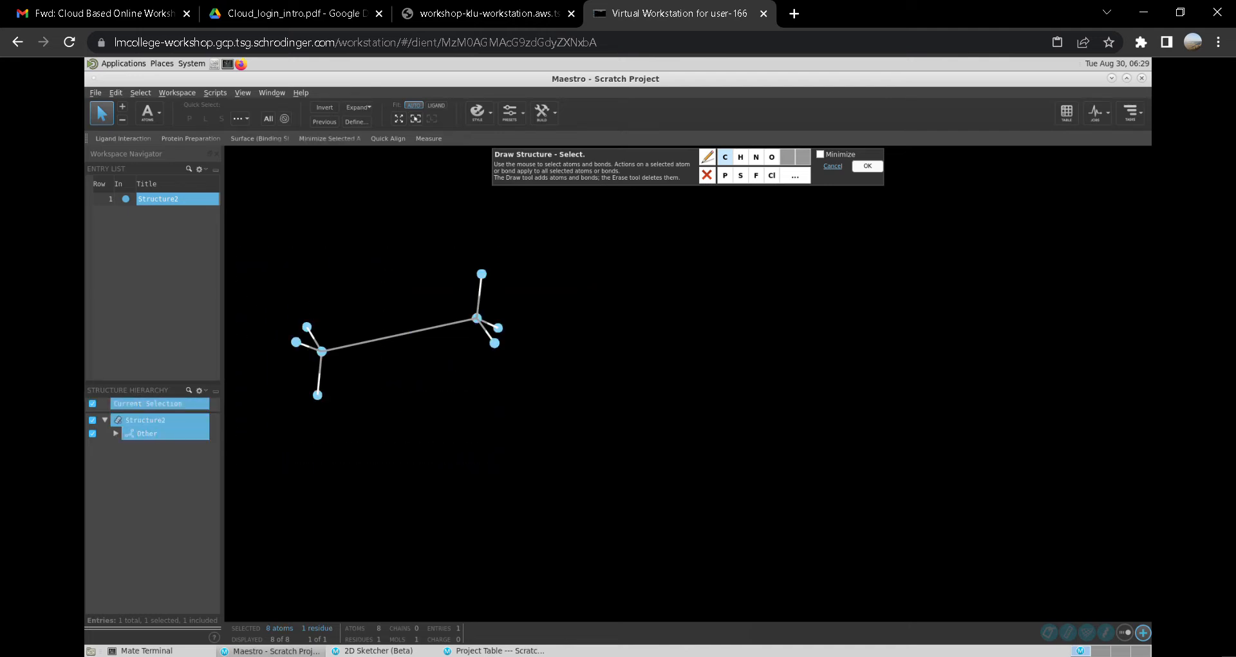
left_click(707, 176)
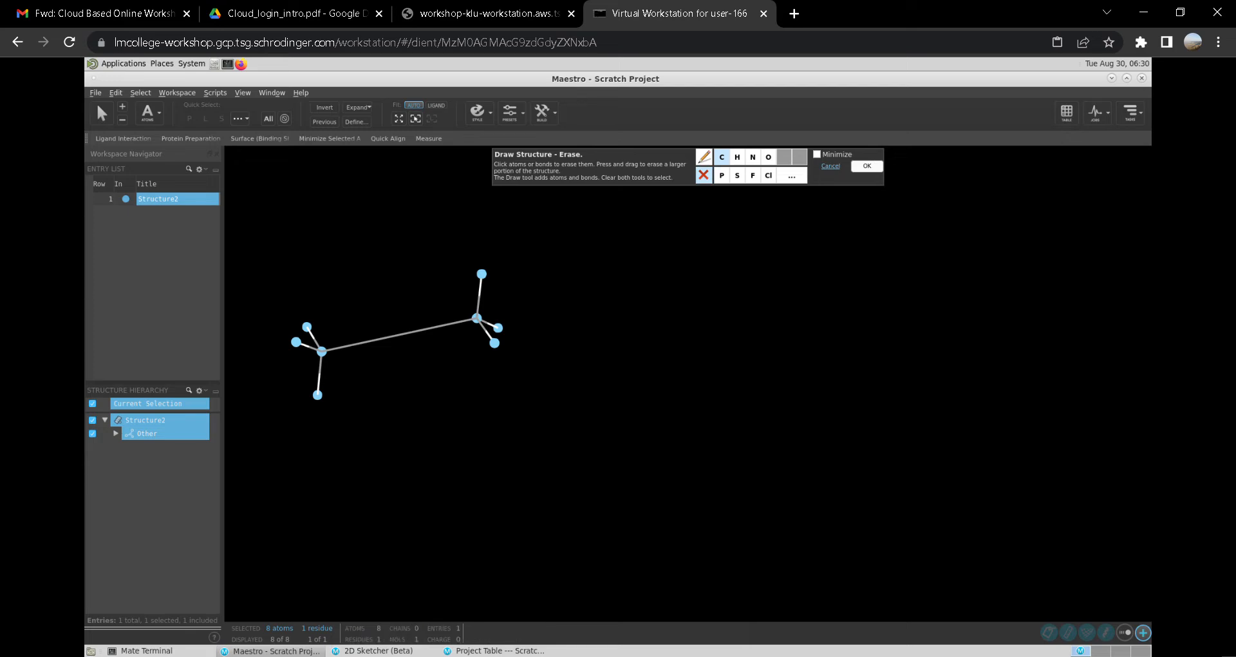
mouse_move(492, 274)
left_mouse_down()
mouse_move(473, 322)
mouse_move(416, 386)
mouse_move(311, 432)
left_mouse_up()
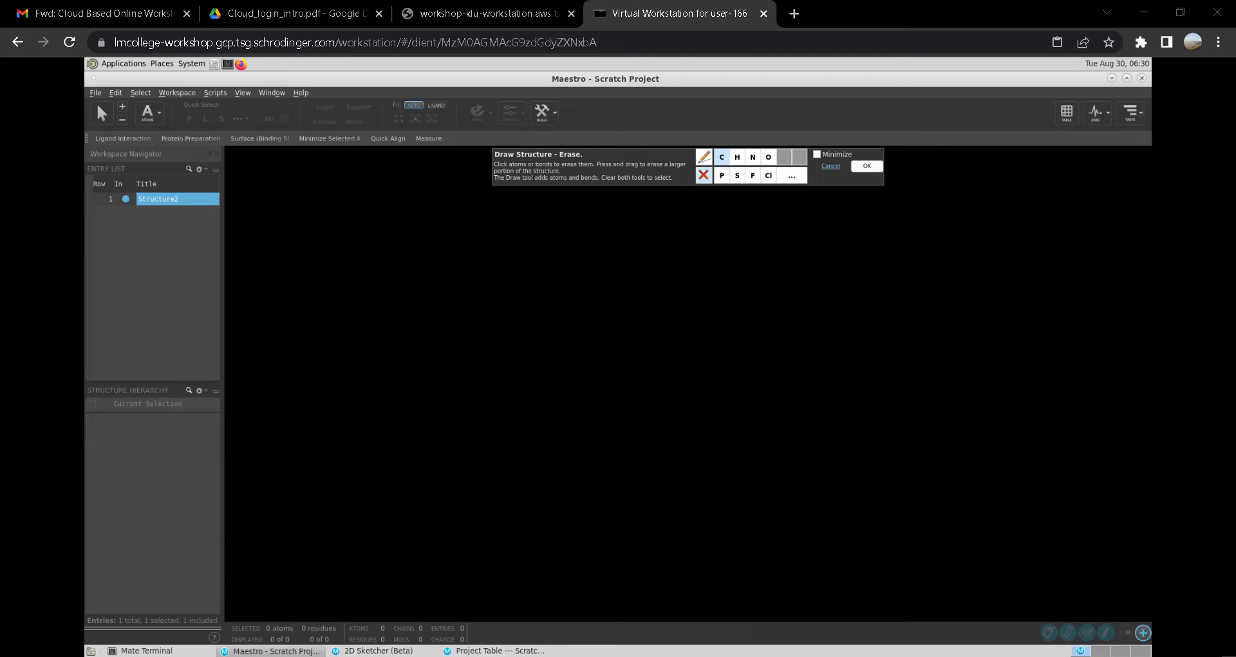
left_click(867, 166)
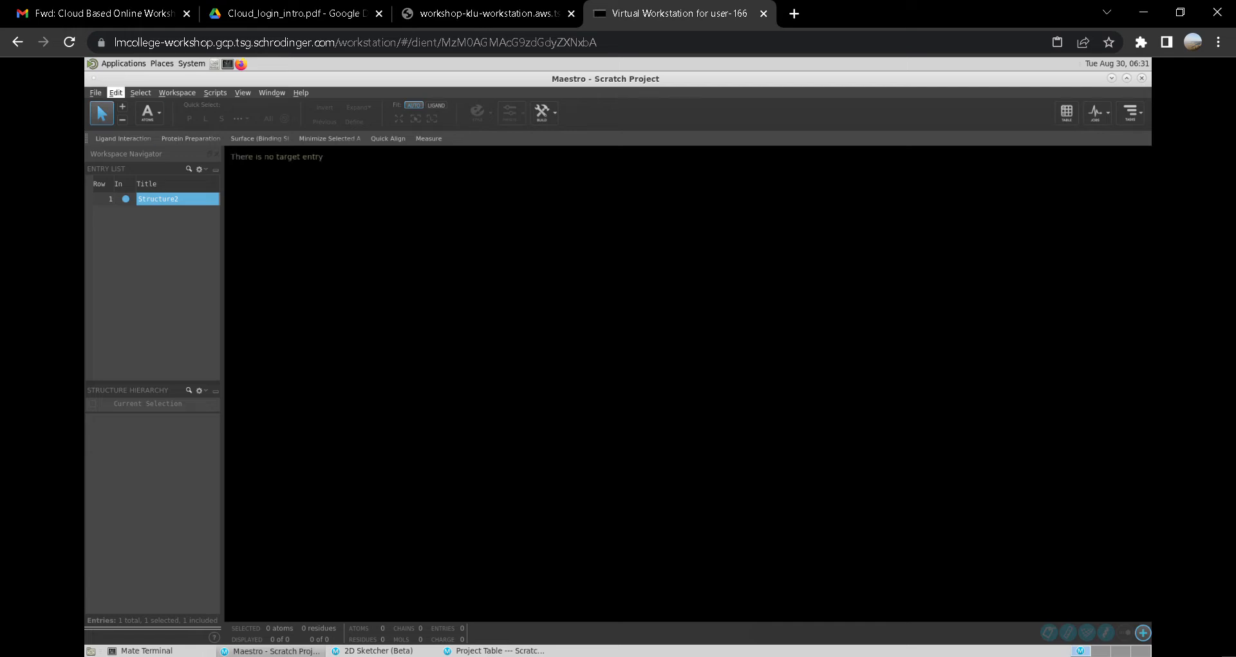
left_click(115, 92)
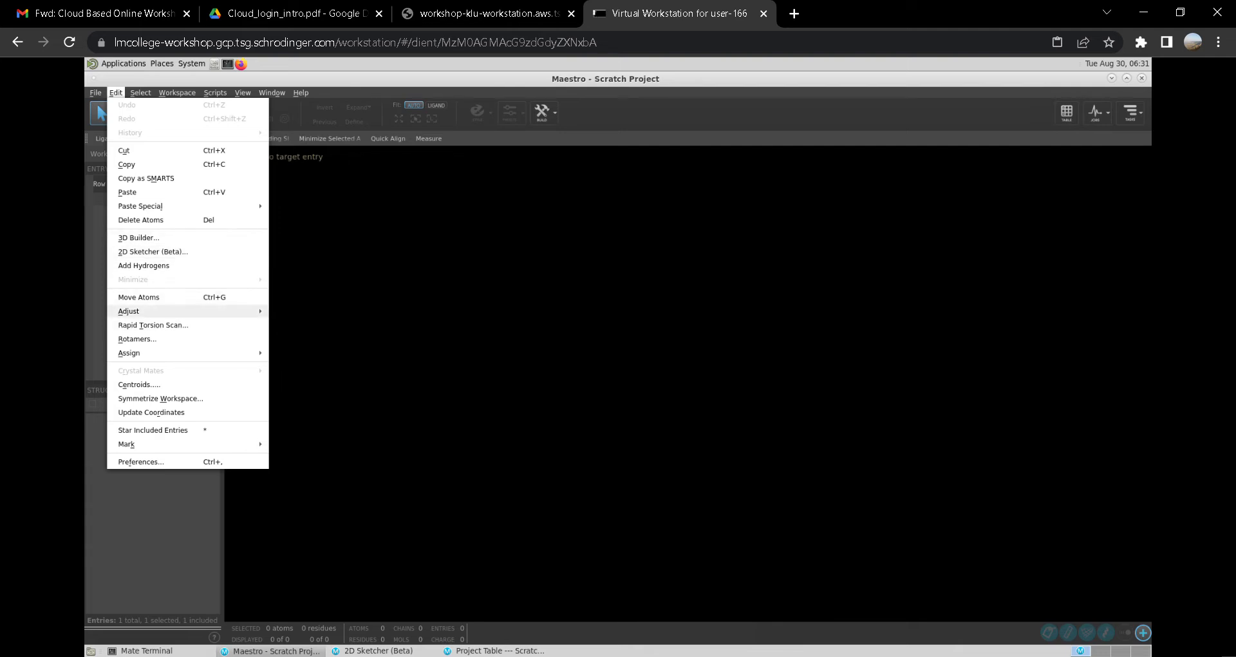
mouse_move(129, 311)
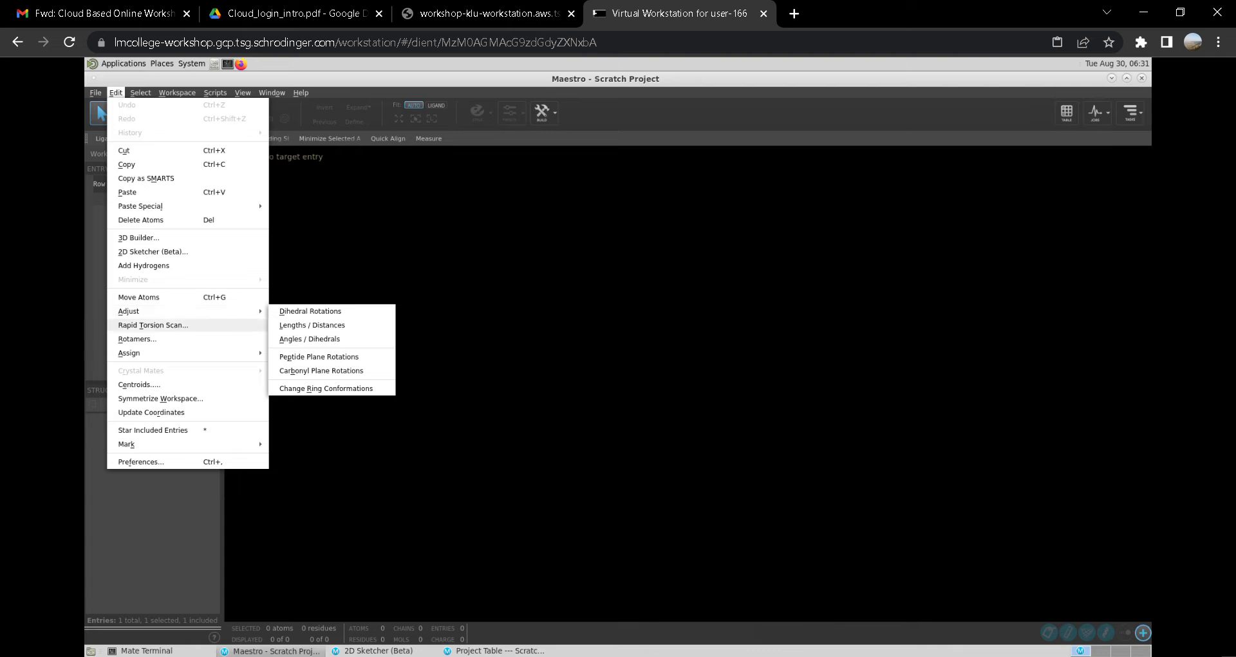
mouse_move(129, 353)
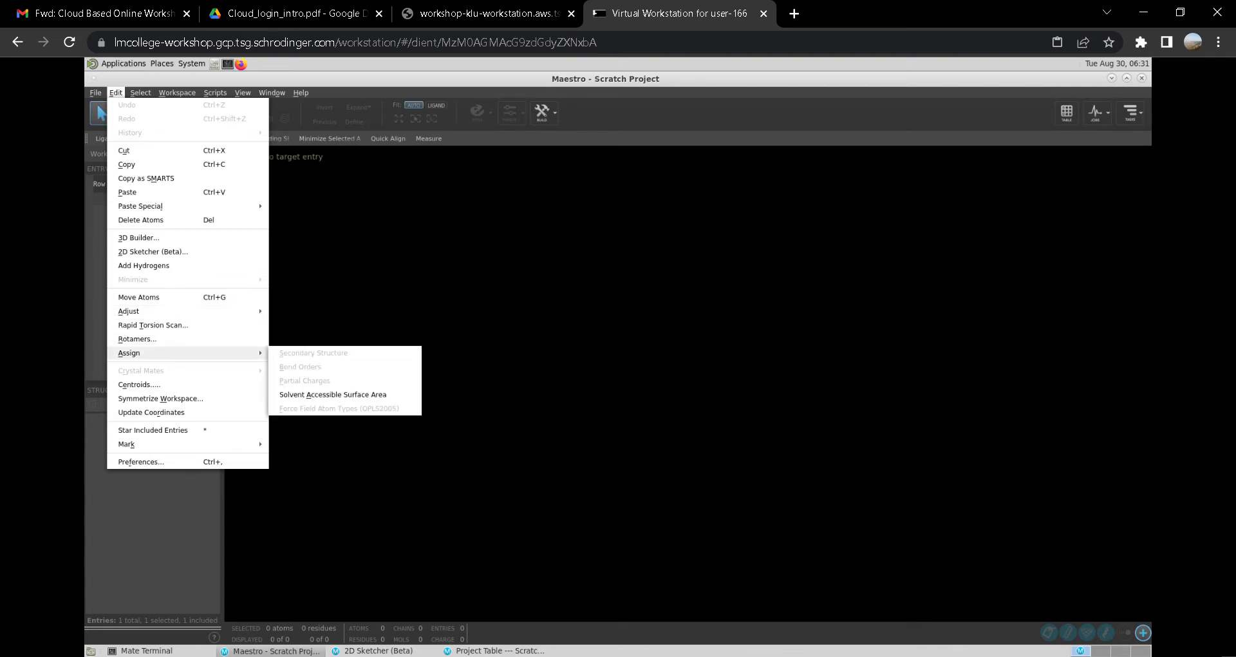
mouse_move(128, 444)
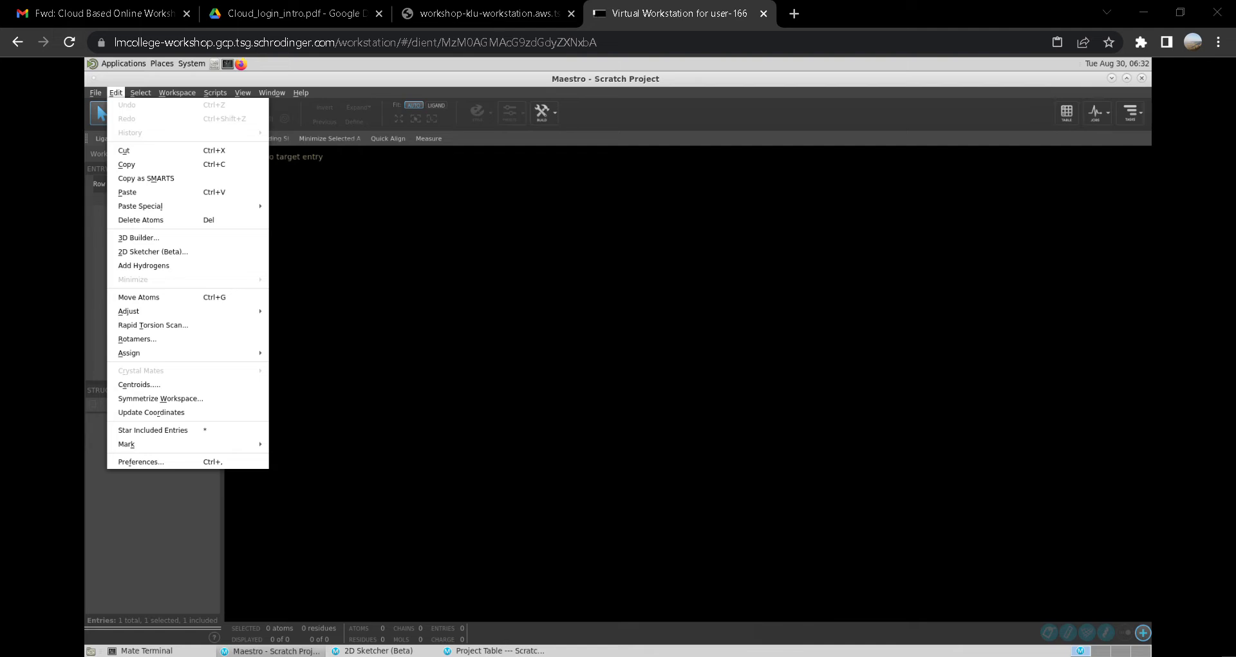
mouse_move(167, 206)
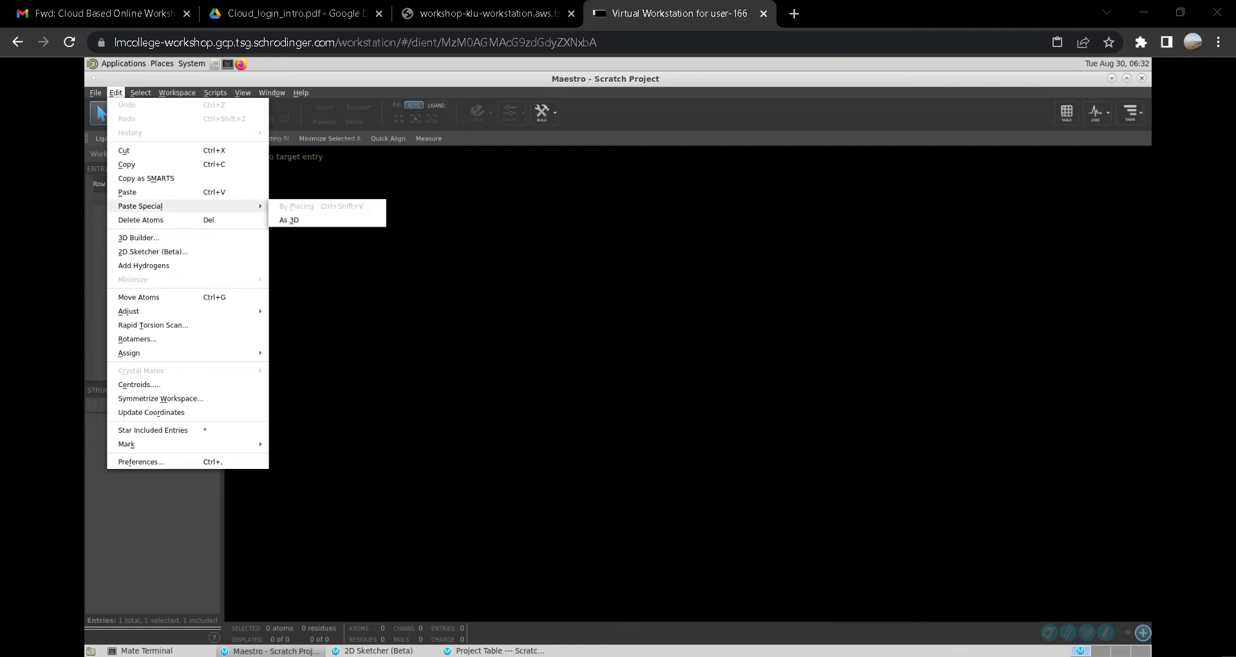
key("Escape")
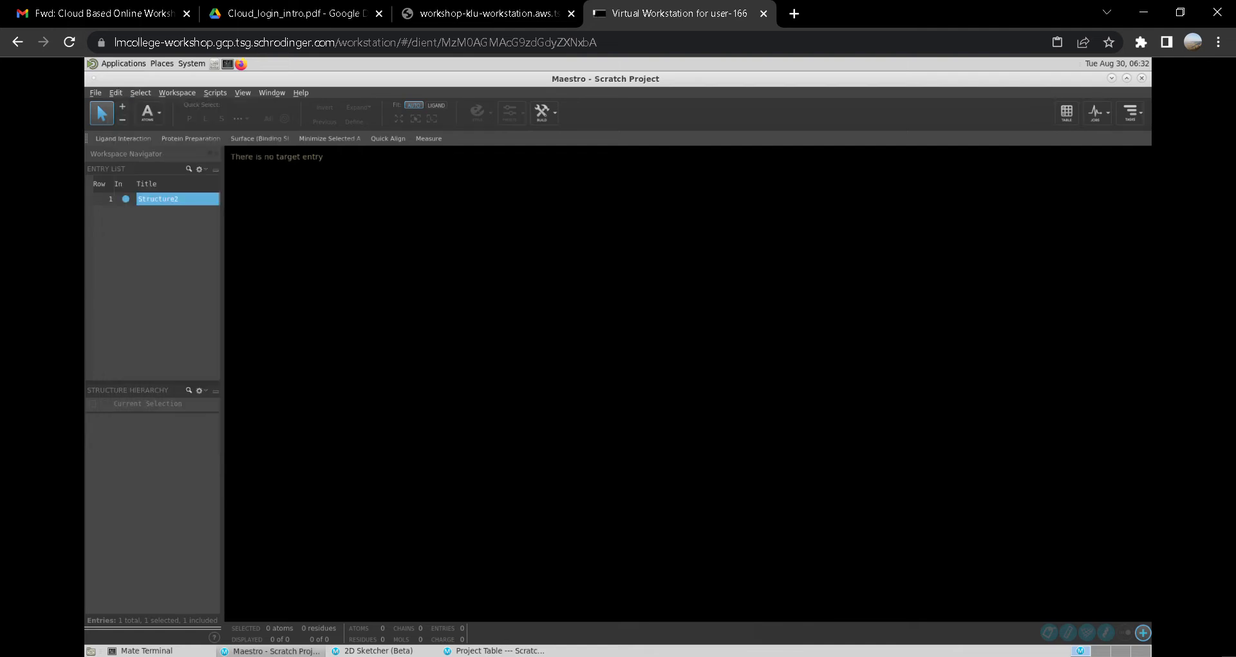
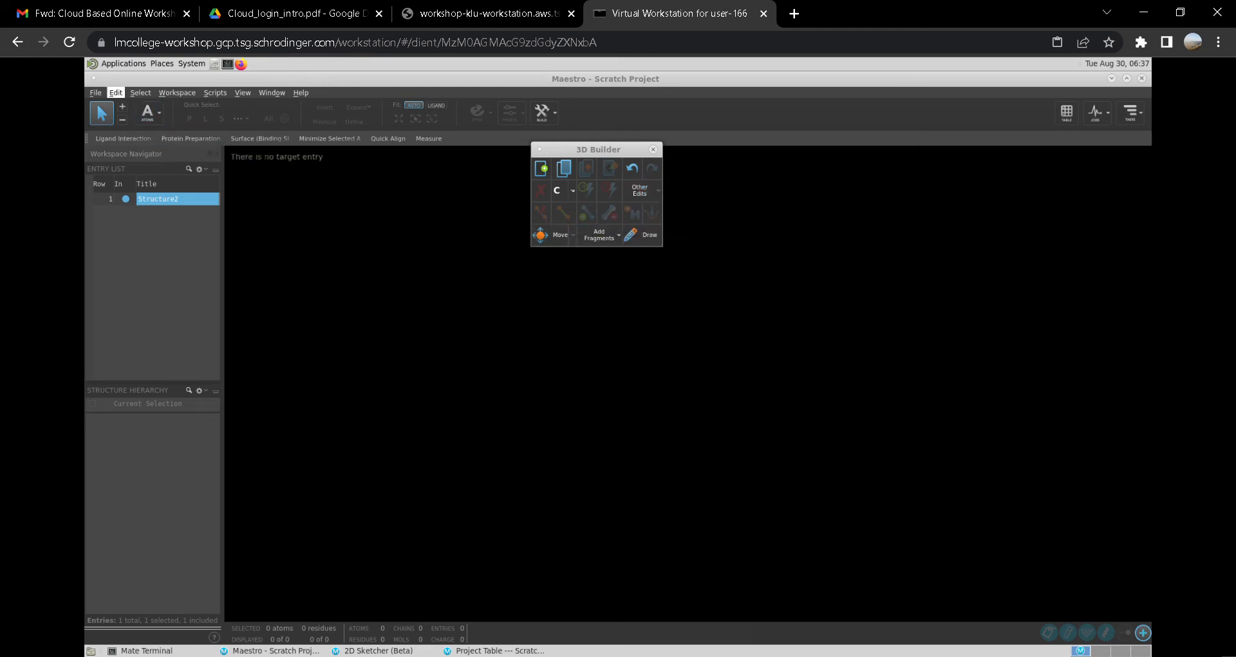
- Open the 2D Sketcher and place a benzene ring on its canvas
left_click(116, 92)
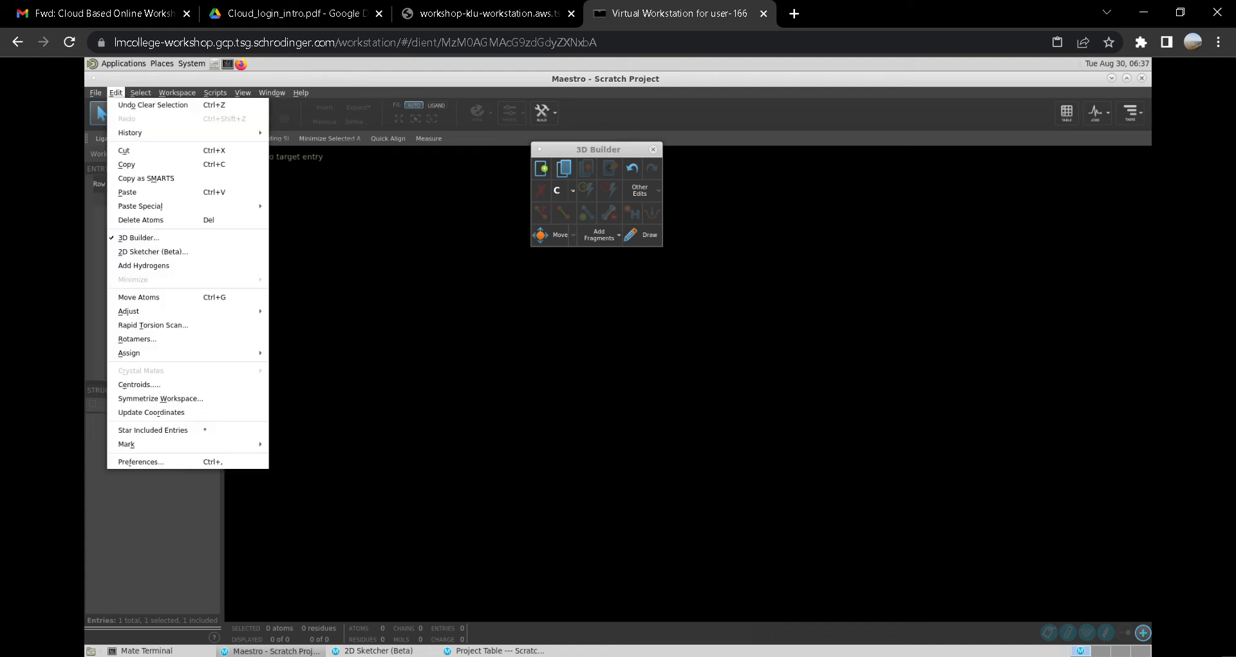
left_click(152, 251)
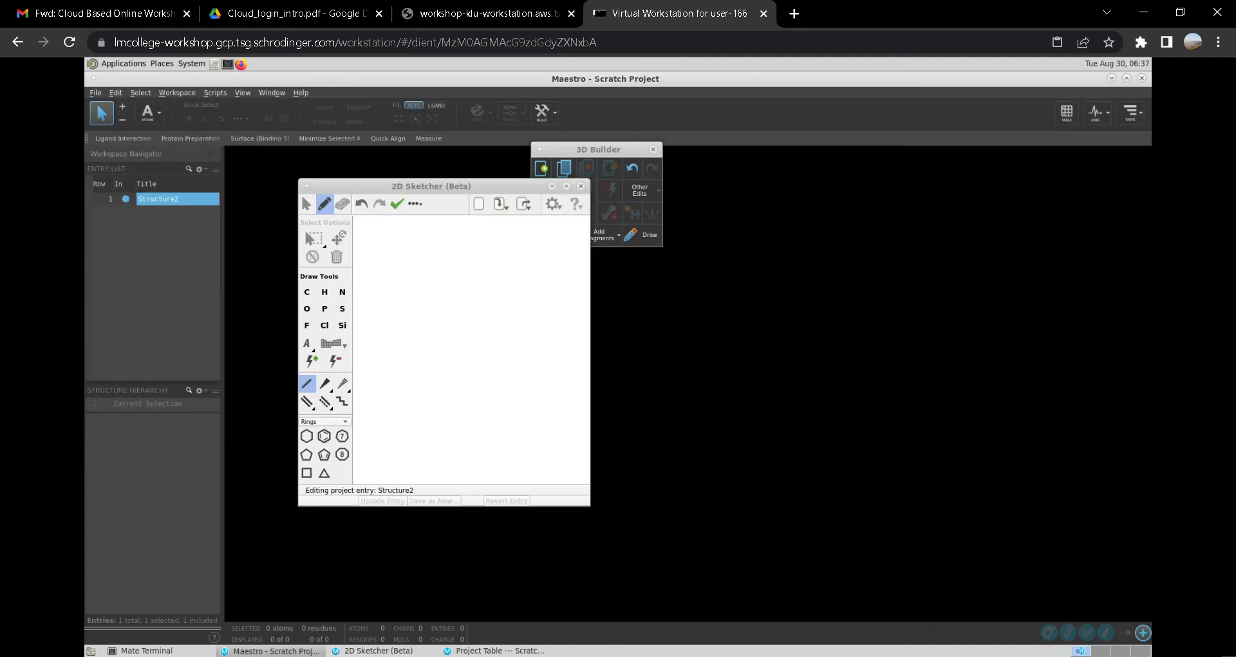
left_click(324, 436)
left_click(428, 331)
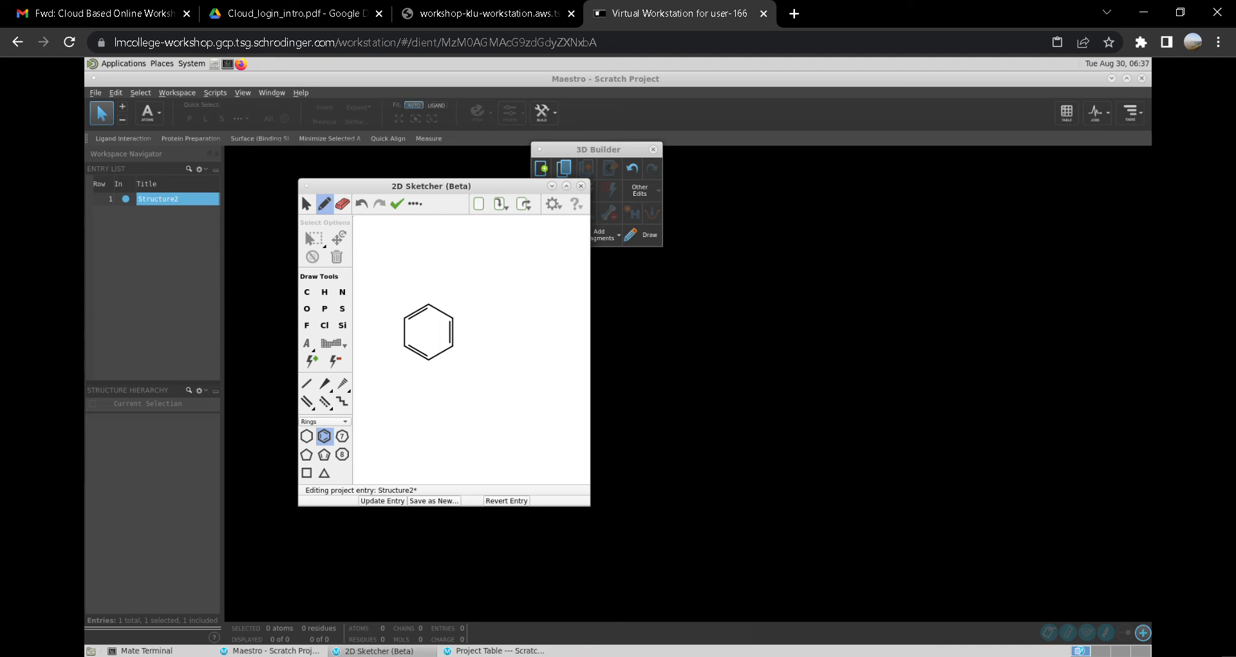
- Add a cyclopropane ring to the right of and below the benzene ring
left_click(325, 472)
left_click(515, 378)
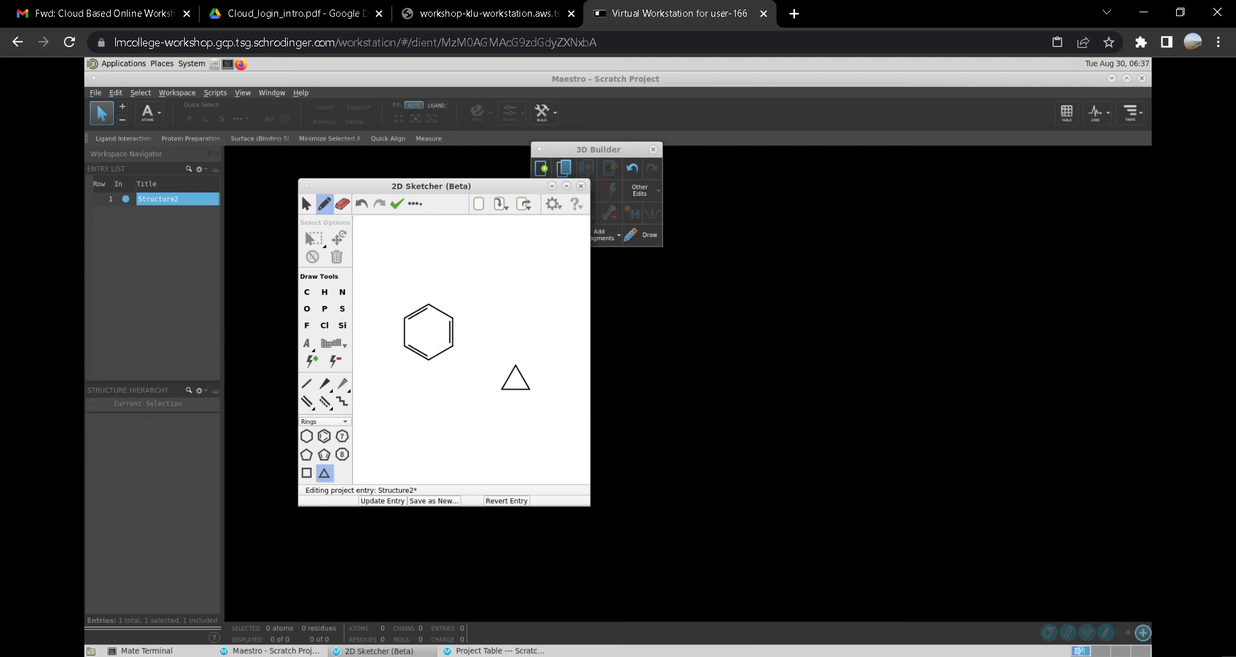
left_click(331, 343)
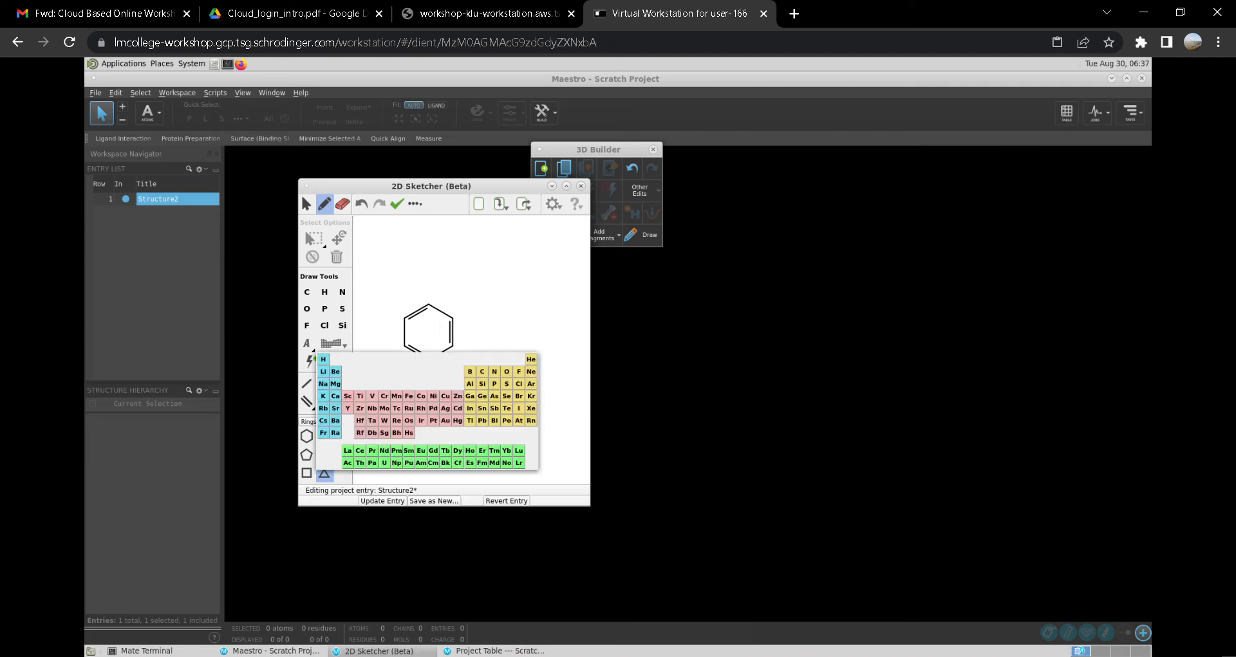
key("Escape")
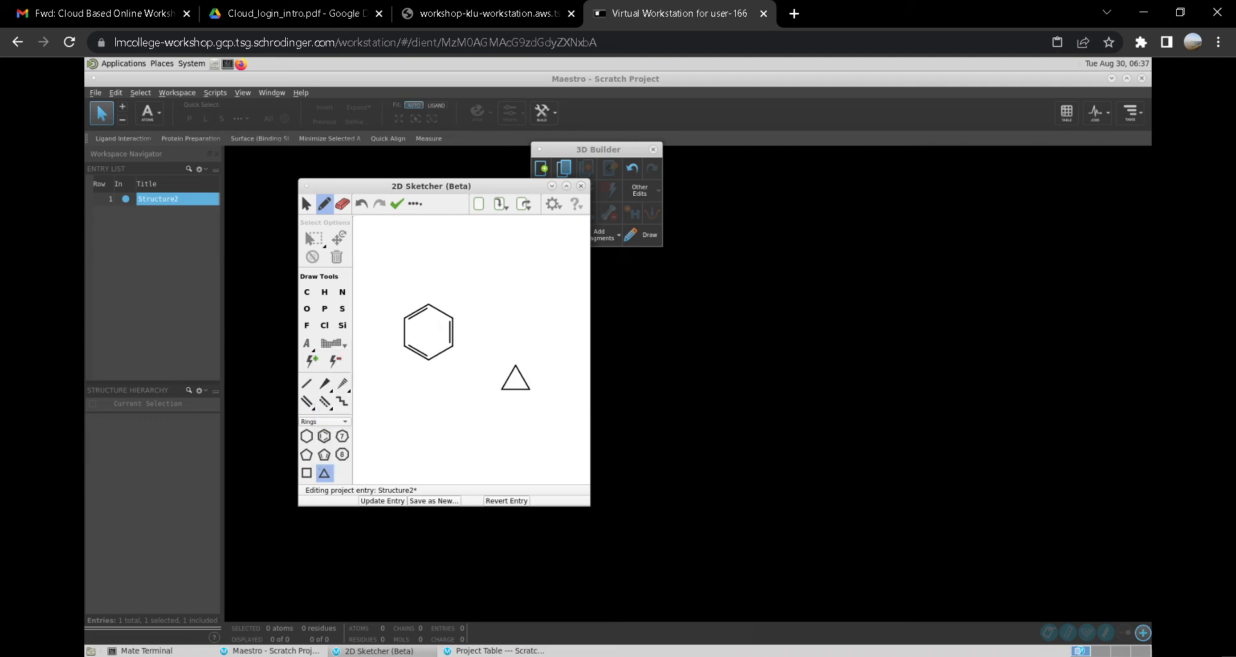
- Draw a zigzag carbon chain below the two rings with the chain tool
left_click(342, 401)
mouse_move(374, 438)
left_mouse_down()
mouse_move(389, 417)
mouse_move(374, 437)
mouse_move(372, 410)
mouse_move(387, 415)
mouse_move(373, 437)
left_mouse_up()
mouse_move(381, 439)
left_mouse_down()
mouse_move(394, 412)
mouse_move(433, 443)
mouse_move(434, 423)
mouse_move(455, 428)
mouse_move(486, 468)
mouse_move(501, 423)
left_mouse_up()
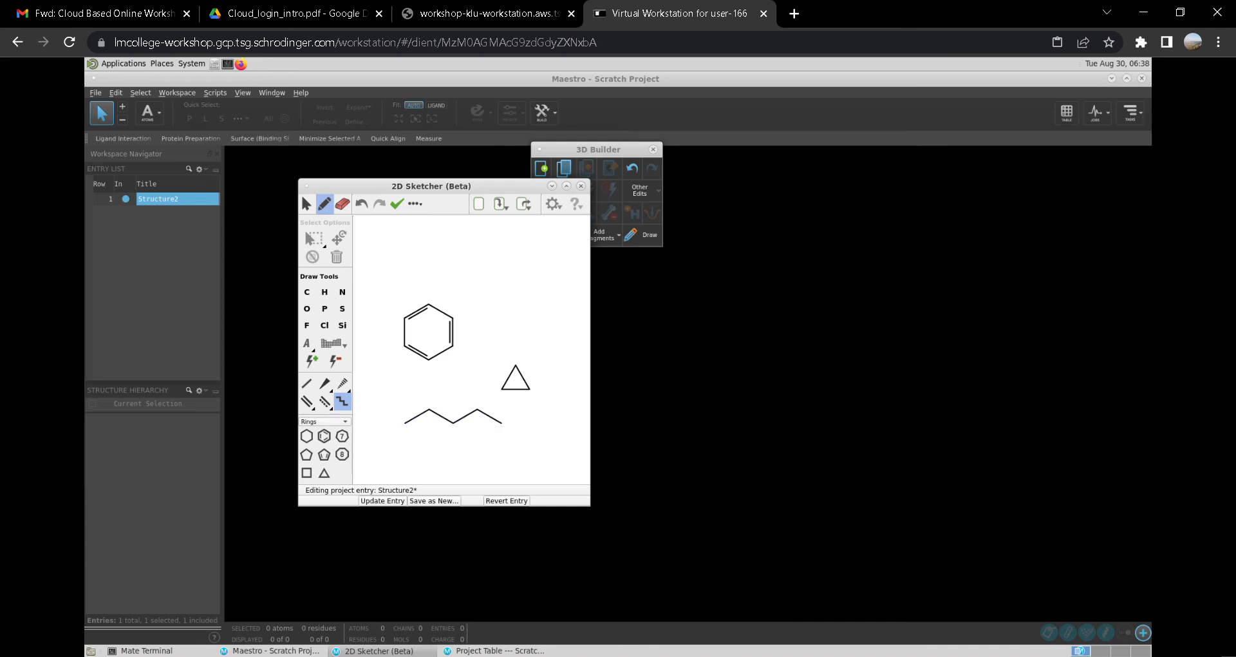
- Pick Li from the periodic table and attach a lithium atom to the end of the chain
left_click(333, 343)
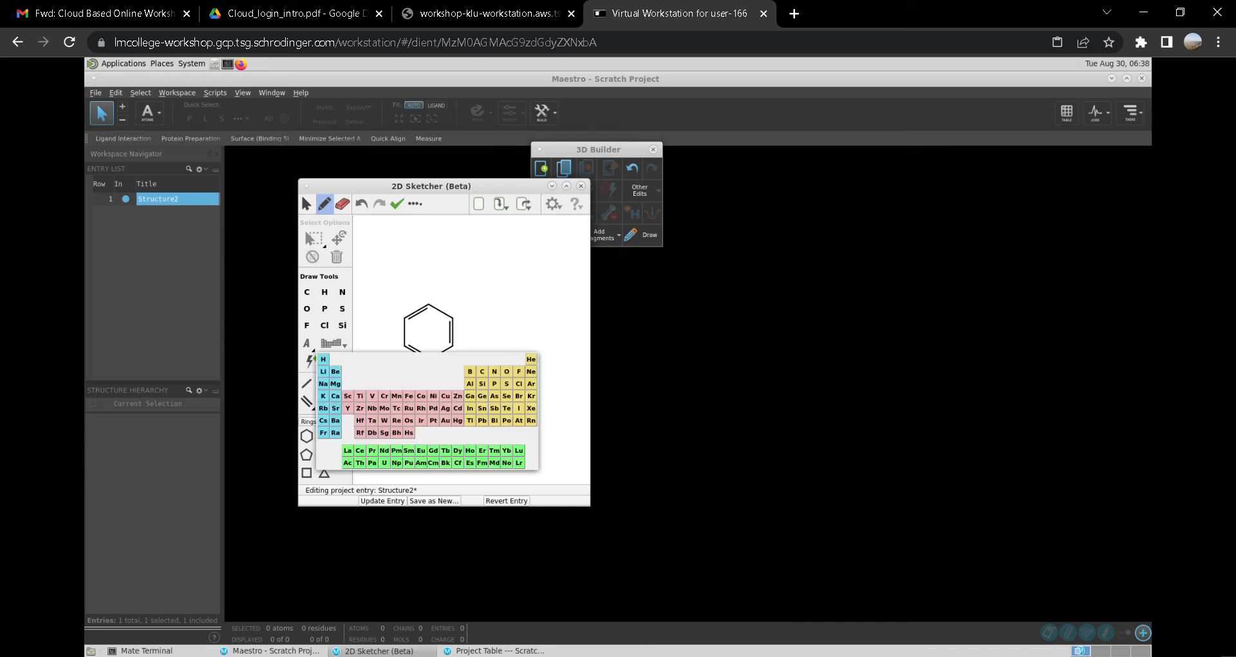
left_click(323, 371)
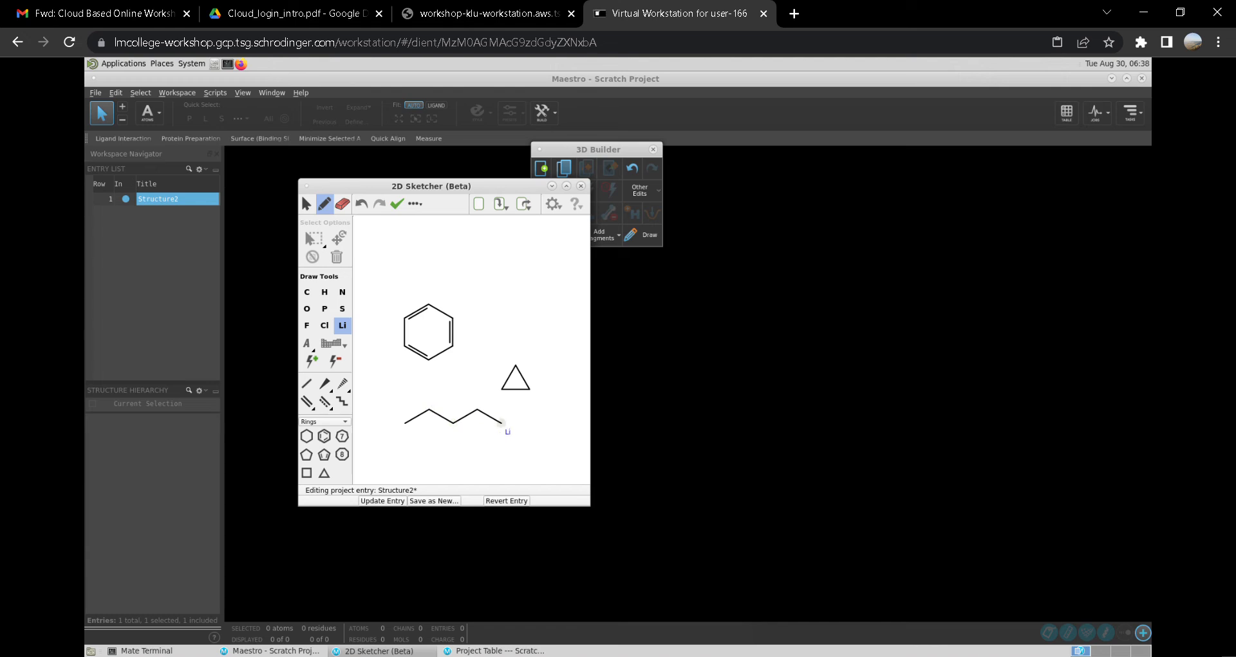
left_click_drag(501, 423, 515, 401)
- Switch to the select tool, clean up the sketch layout and select all drawn structures
left_click(306, 204)
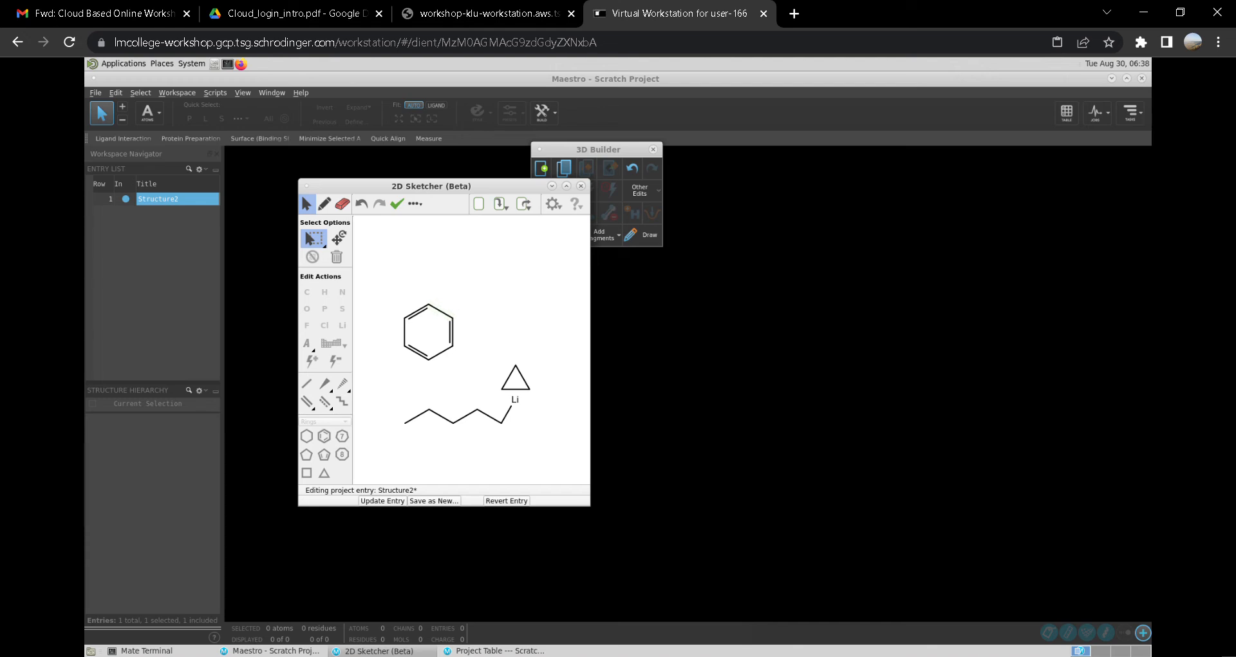
left_click(415, 204)
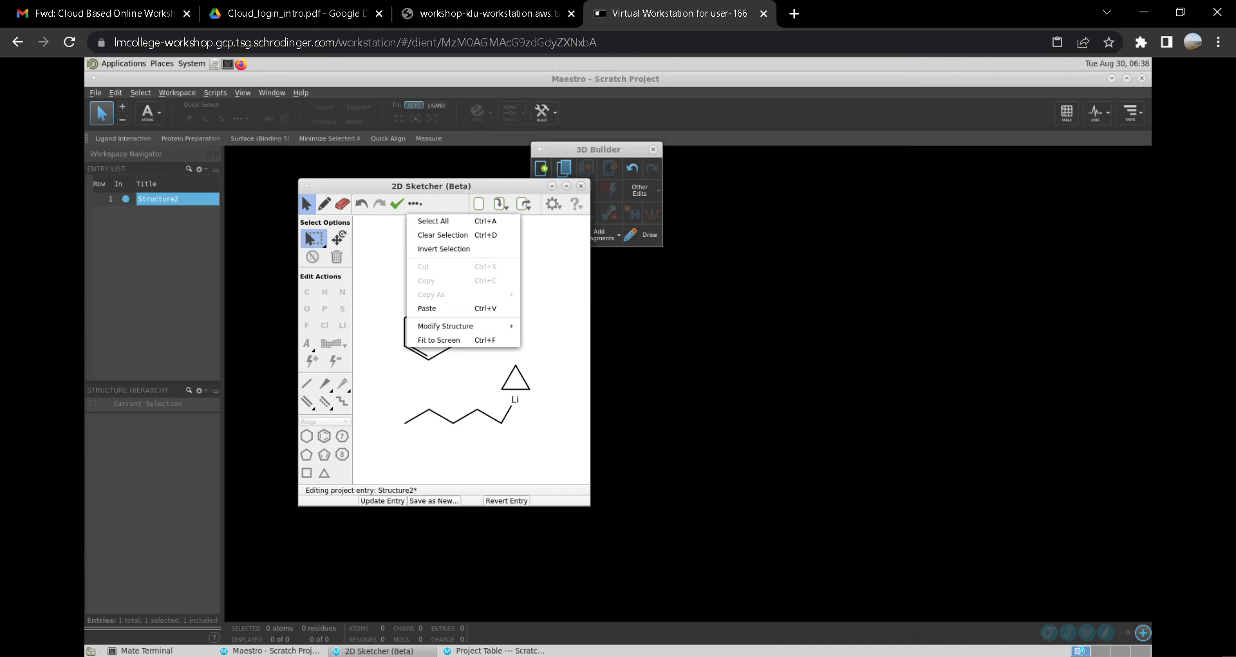
left_click(440, 340)
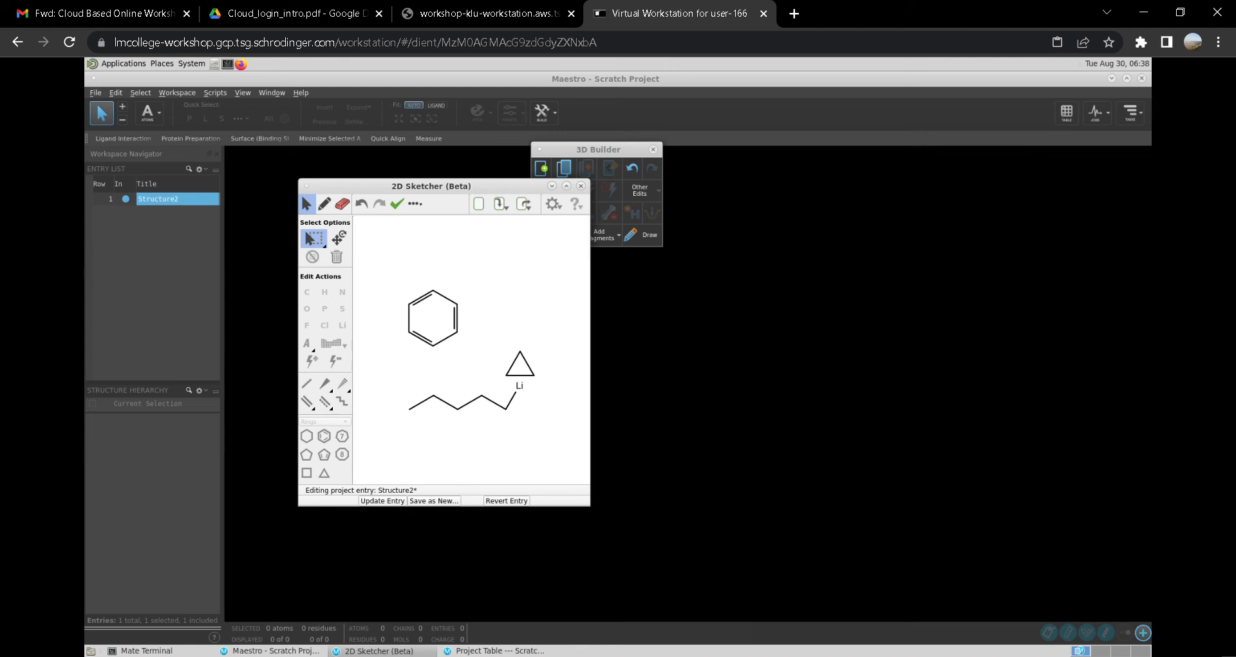
left_click(397, 204)
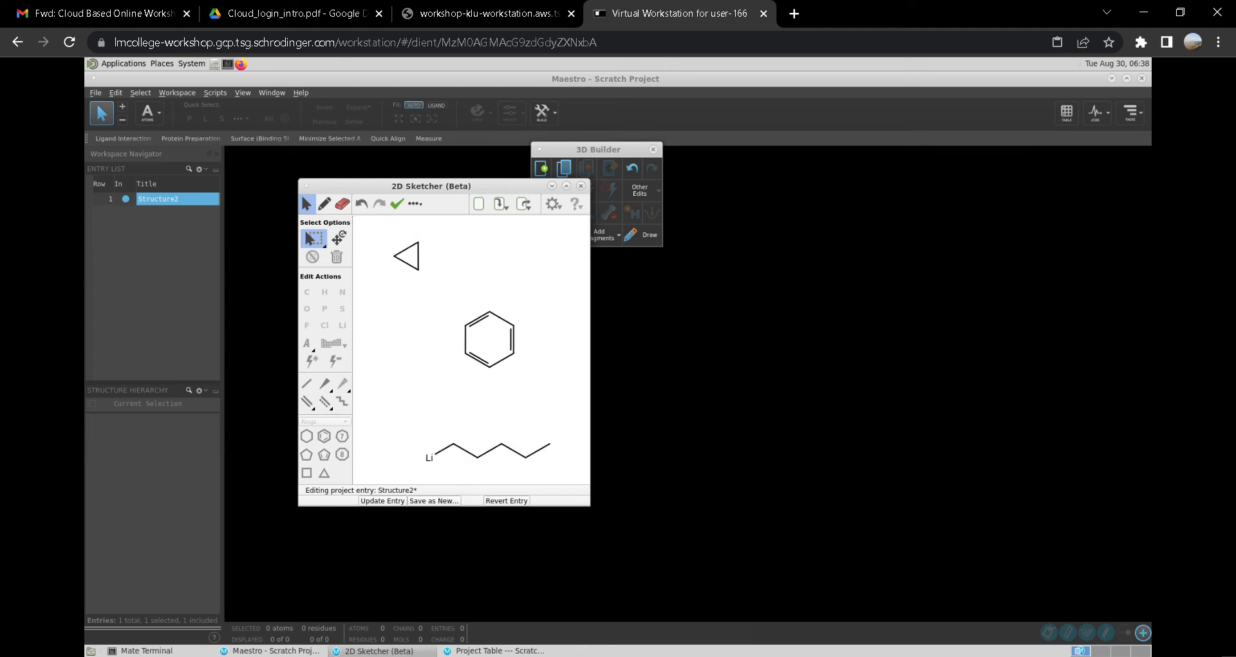
left_click(415, 204)
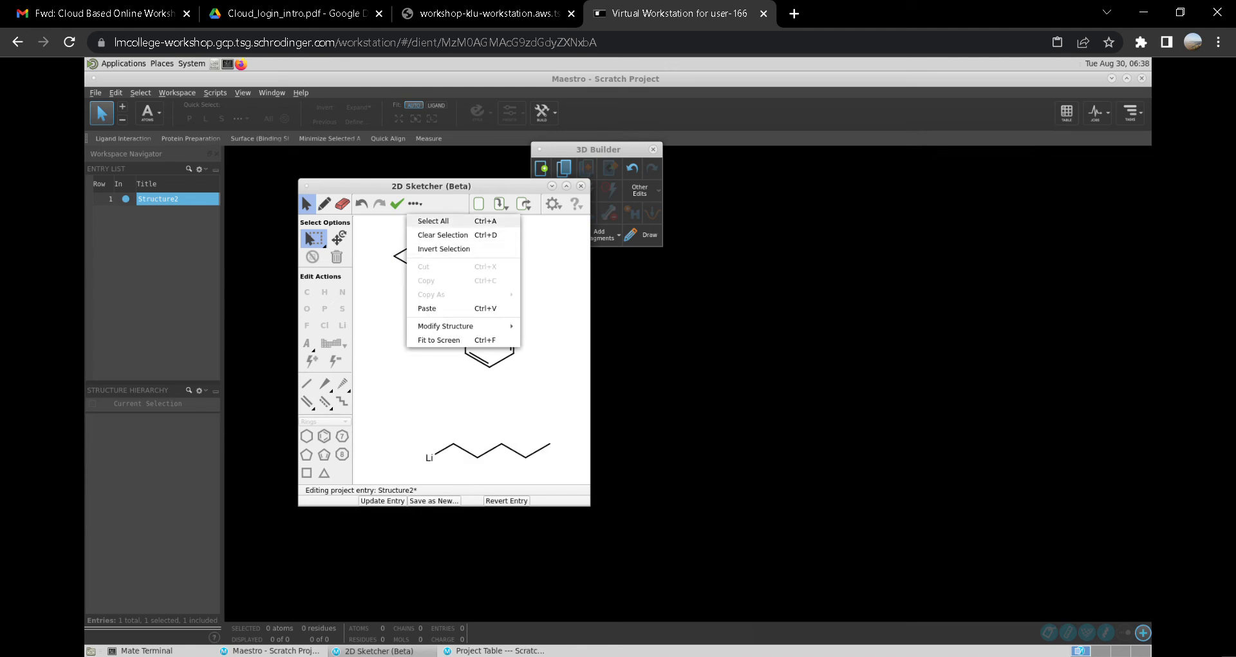
left_click(438, 221)
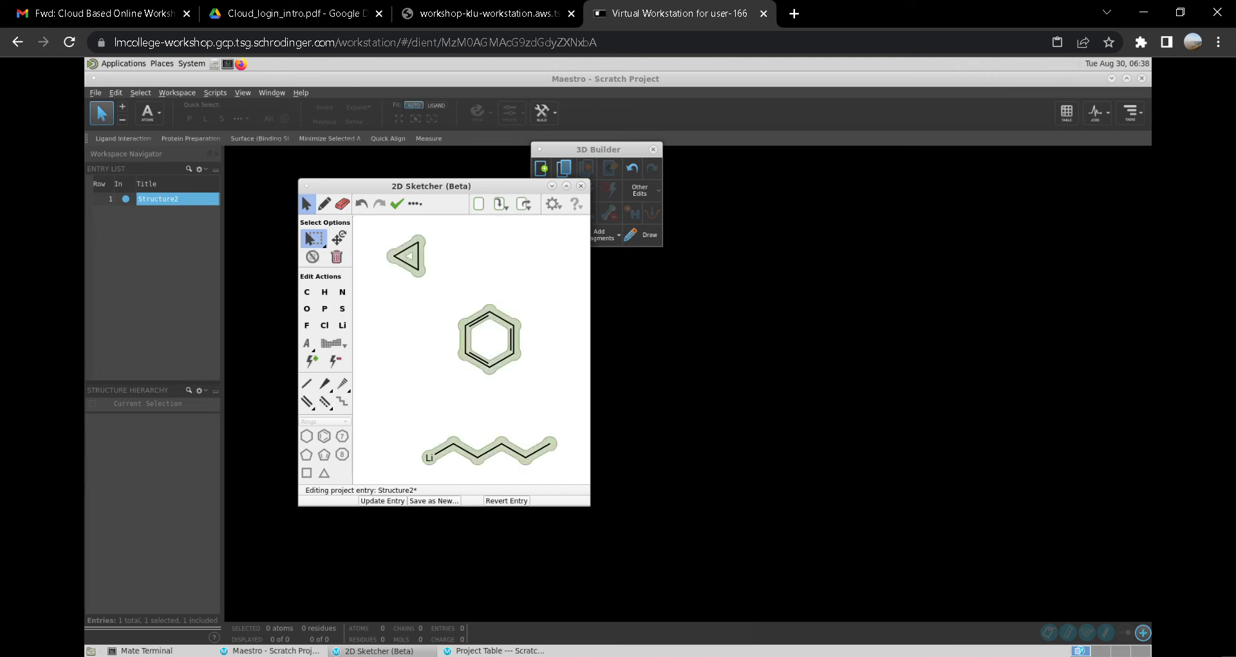
- Return to the 2D Sketcher window from the Edit menu, accepting the prompt
left_click(644, 367)
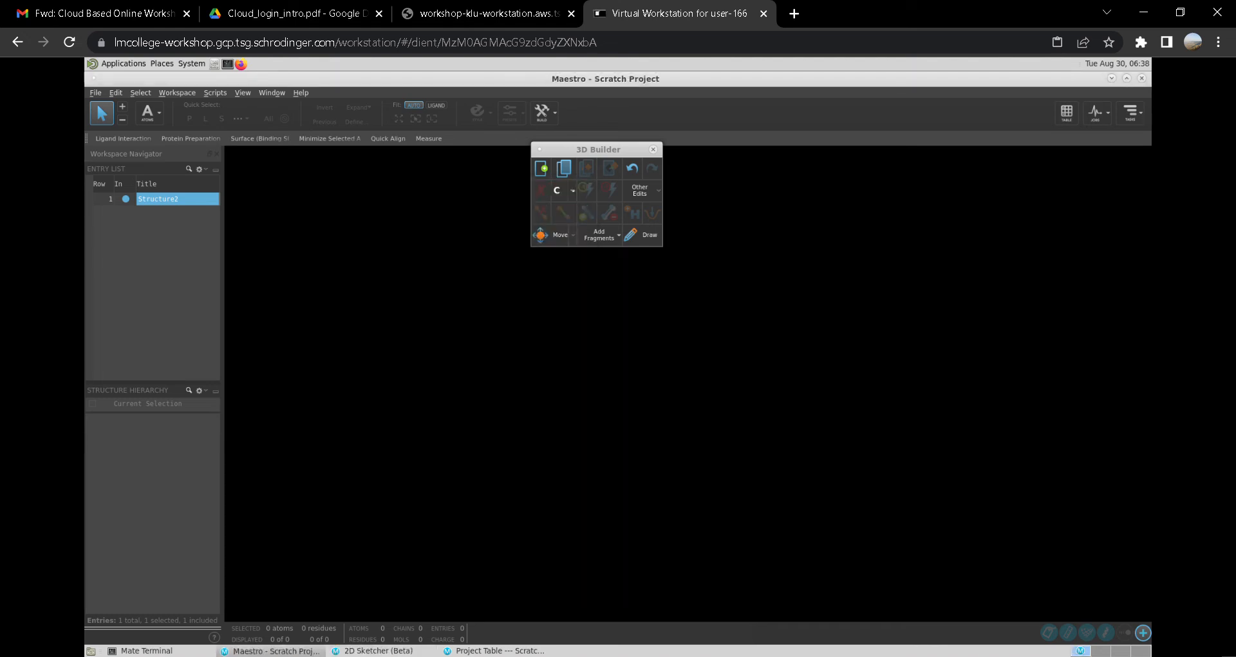
left_click(95, 92)
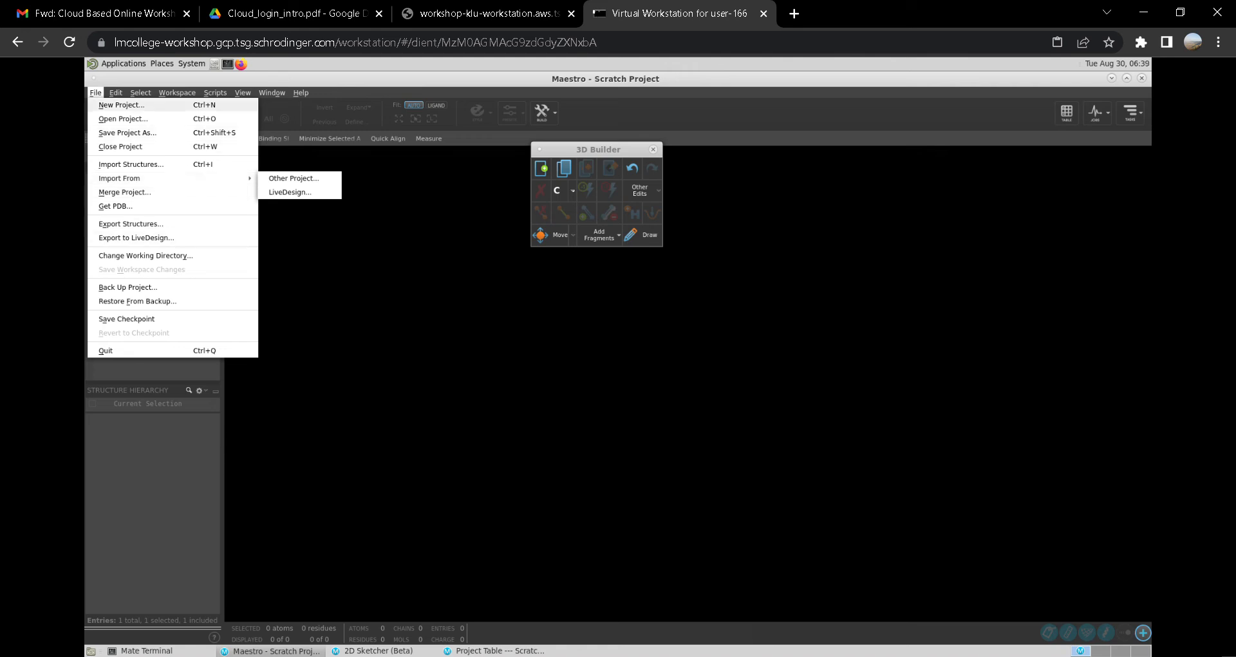
mouse_move(116, 92)
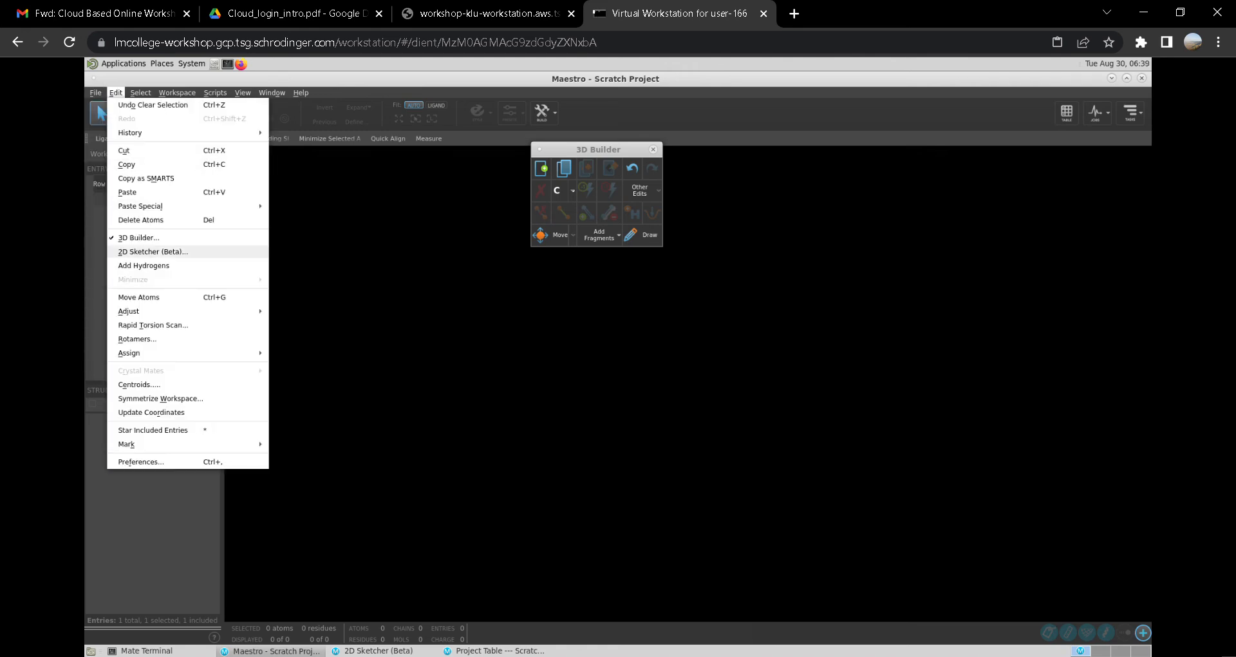
left_click(153, 251)
key("Return")
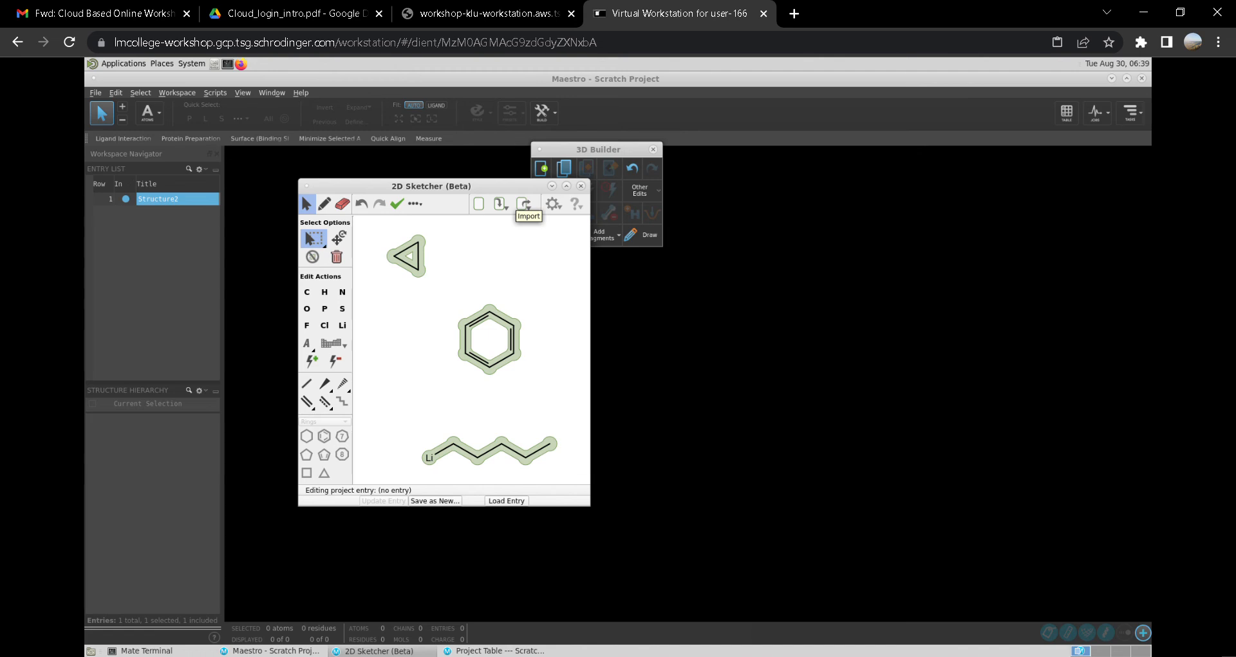
- Copy the selected structures as SMILES
left_click(524, 204)
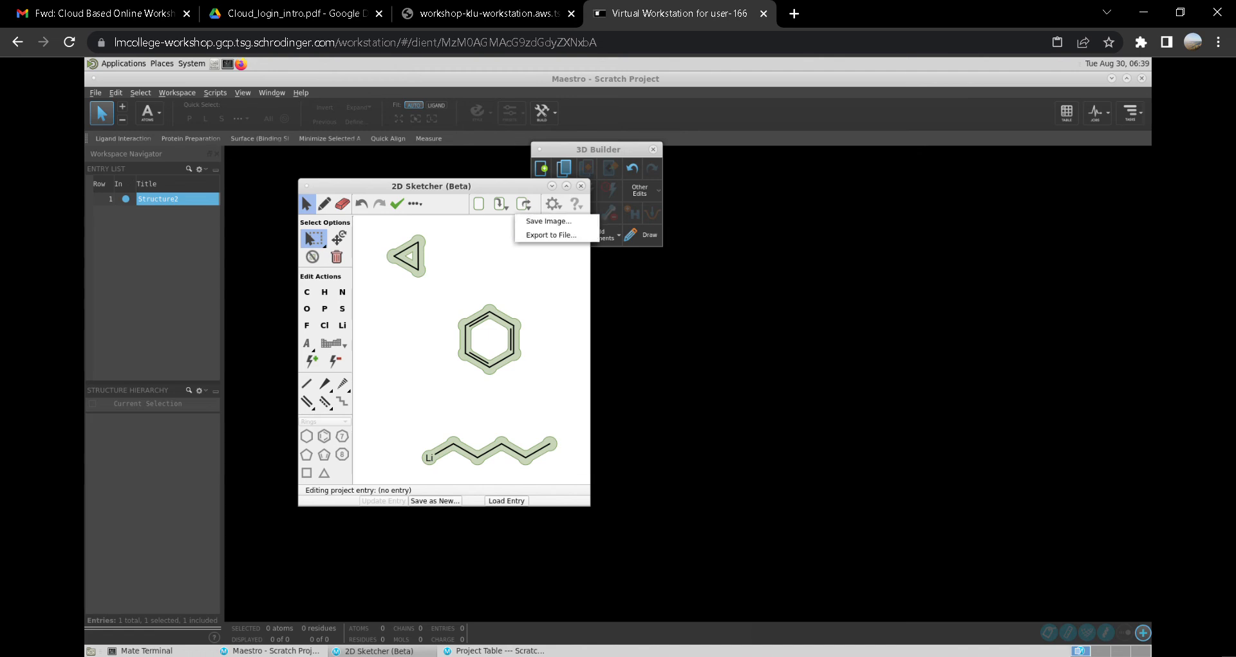
left_click(524, 204)
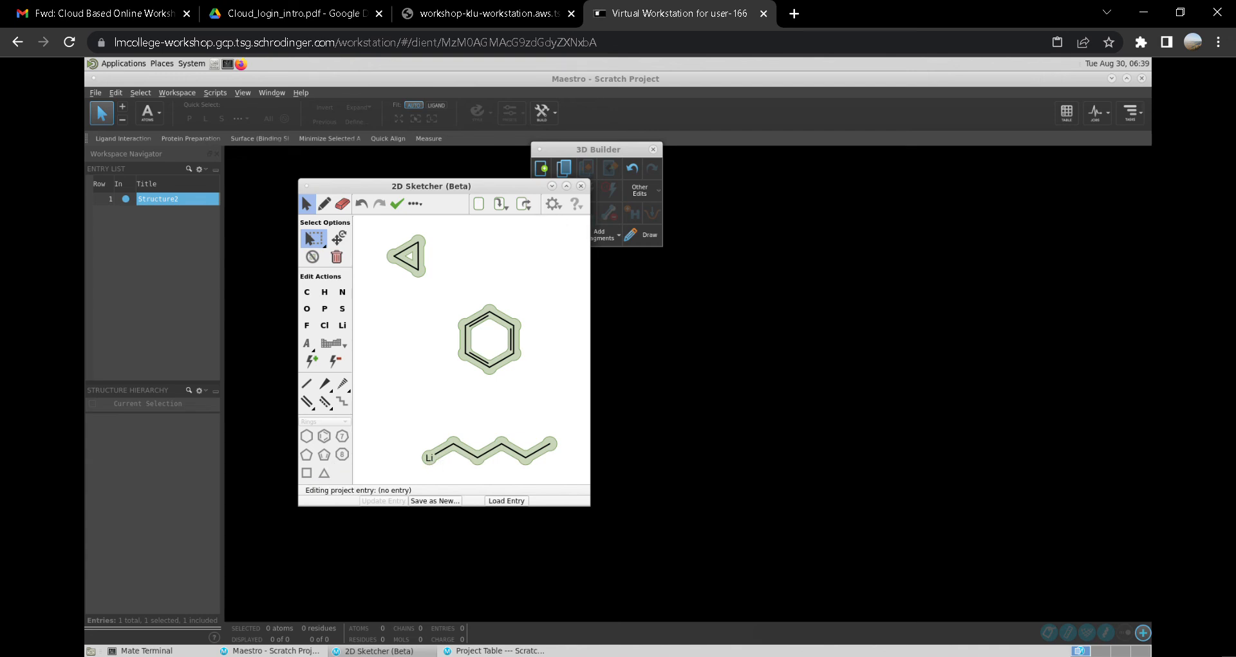
right_click(495, 442)
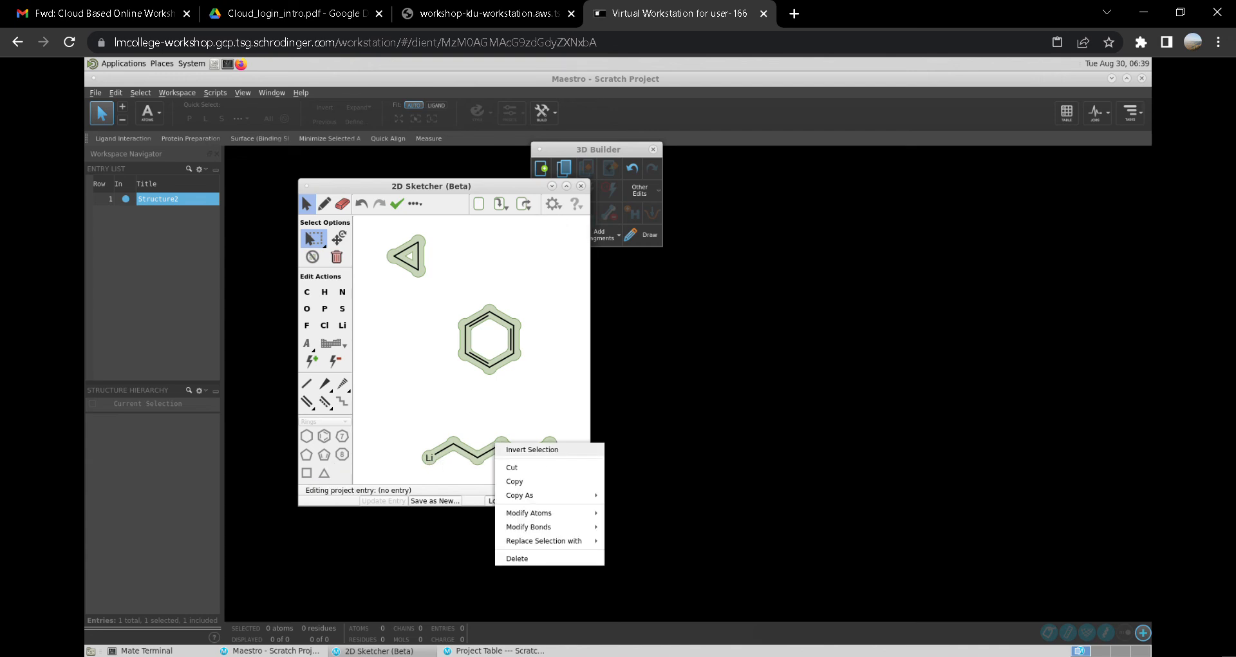
mouse_move(519, 495)
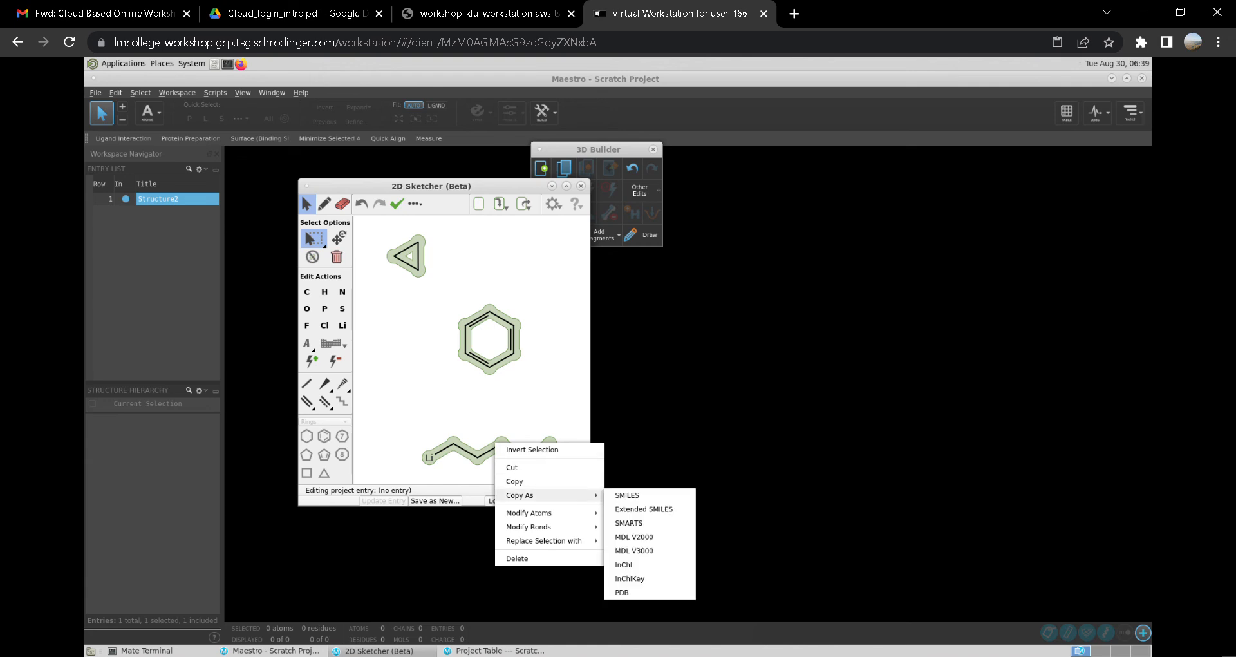
left_click(623, 495)
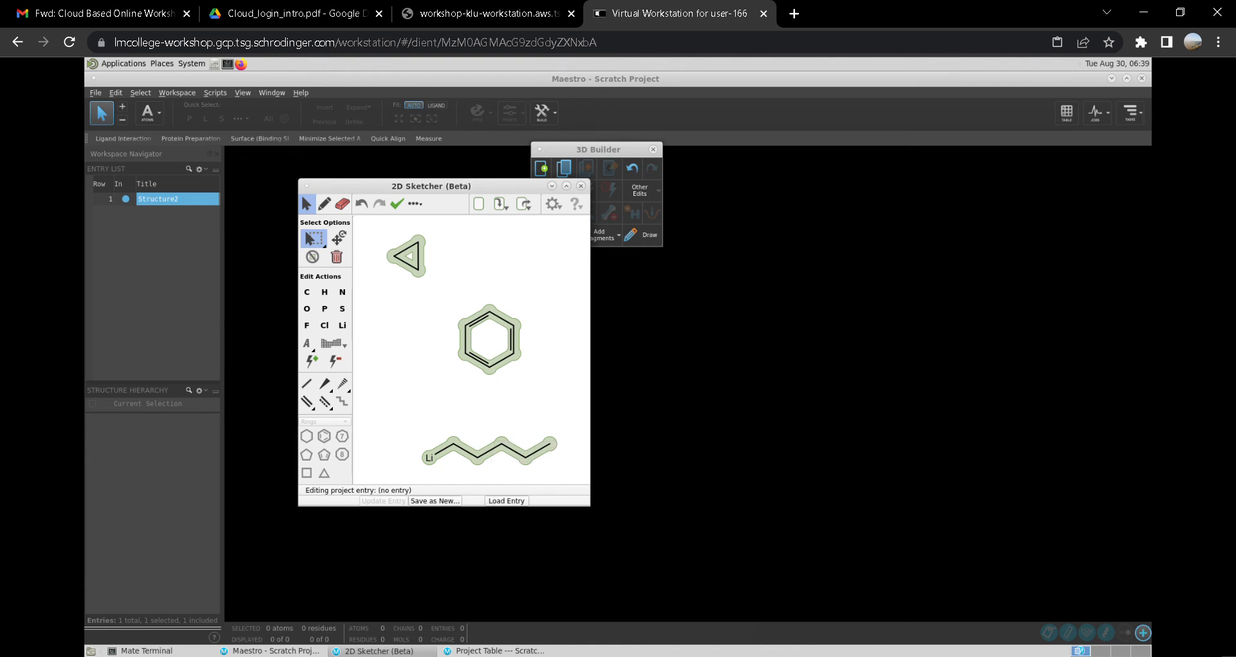
- Reopen the 2D Sketcher and confirm discarding unsaved changes to load the new entry
left_click(701, 419)
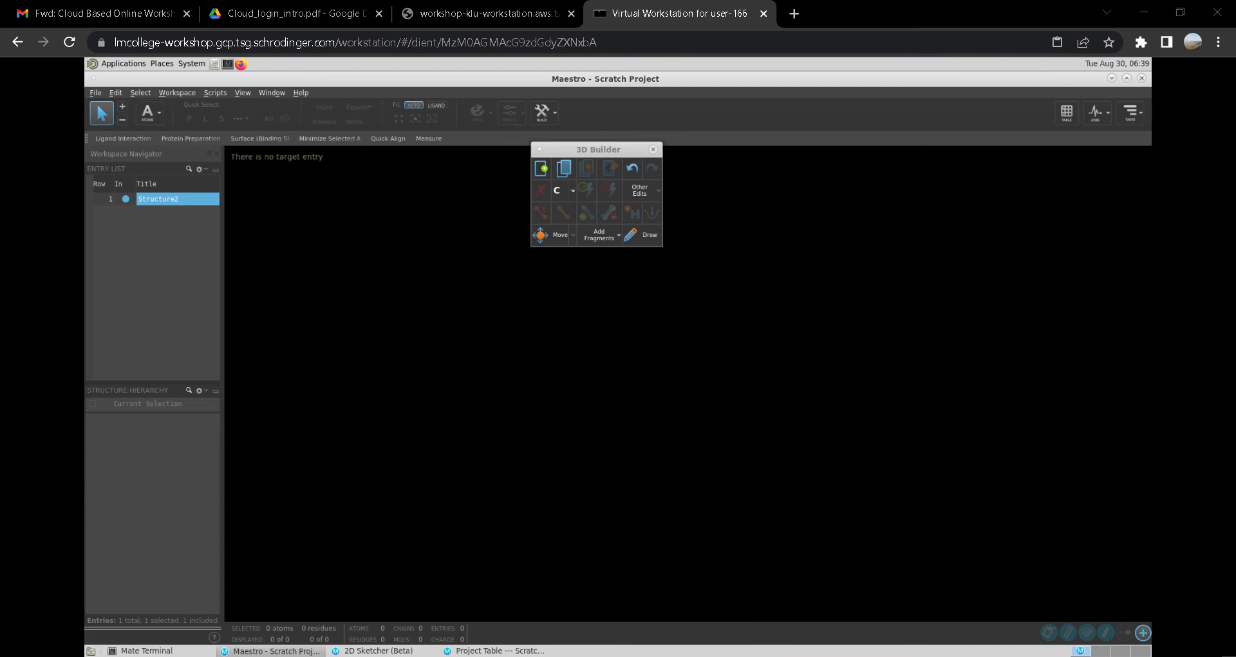
left_click(95, 93)
mouse_move(116, 93)
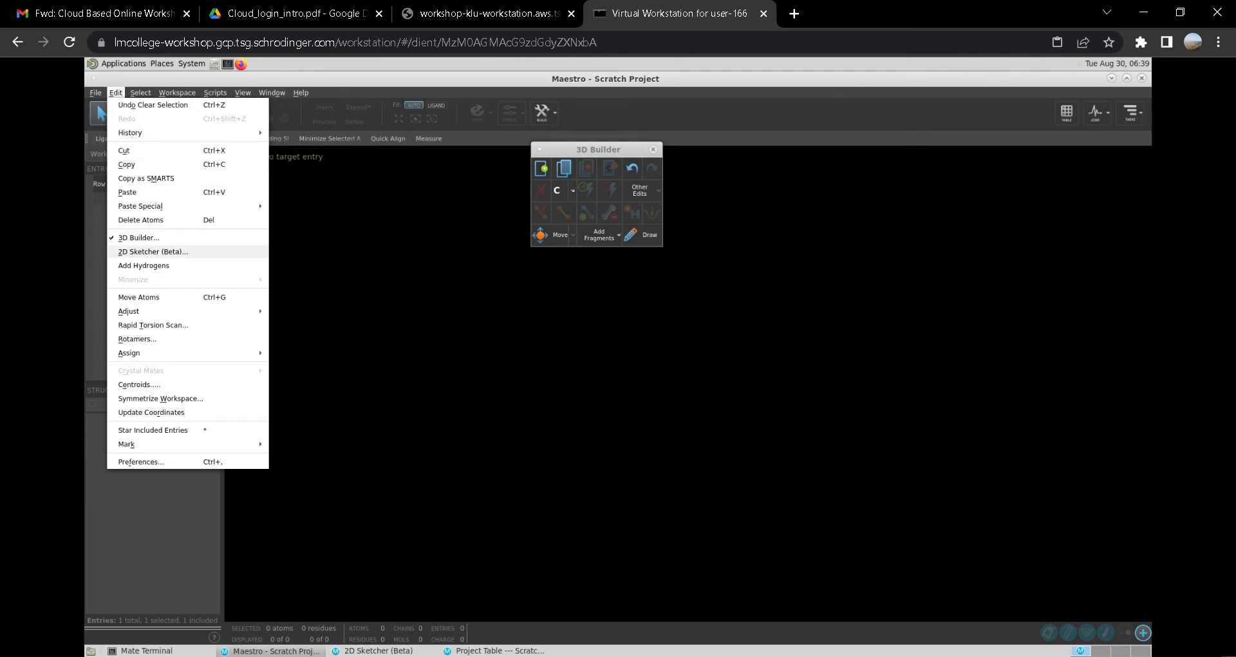
left_click(152, 251)
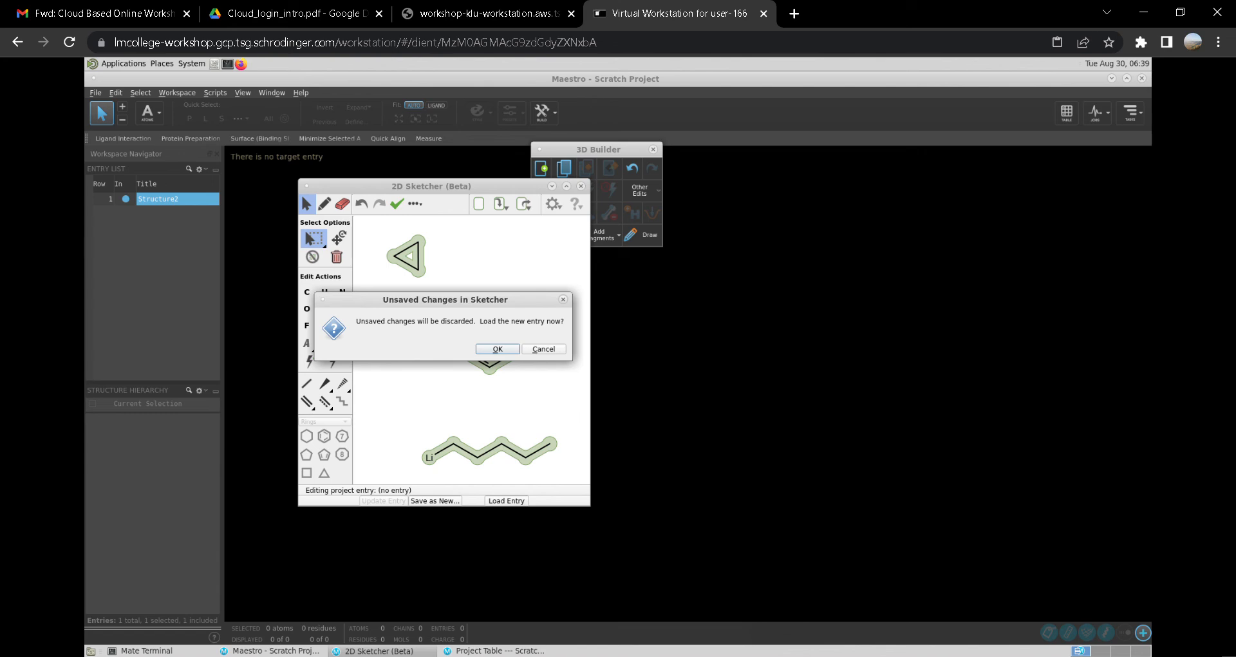
key("Return")
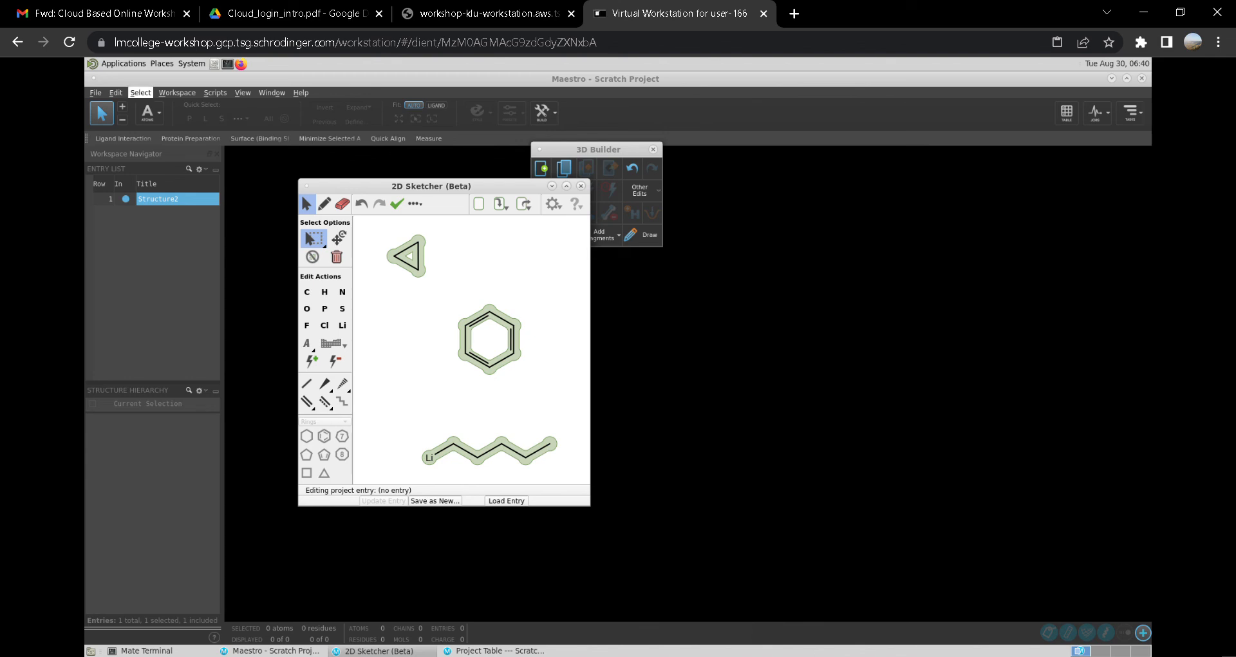
- Close the 3D Builder palette
left_click(116, 92)
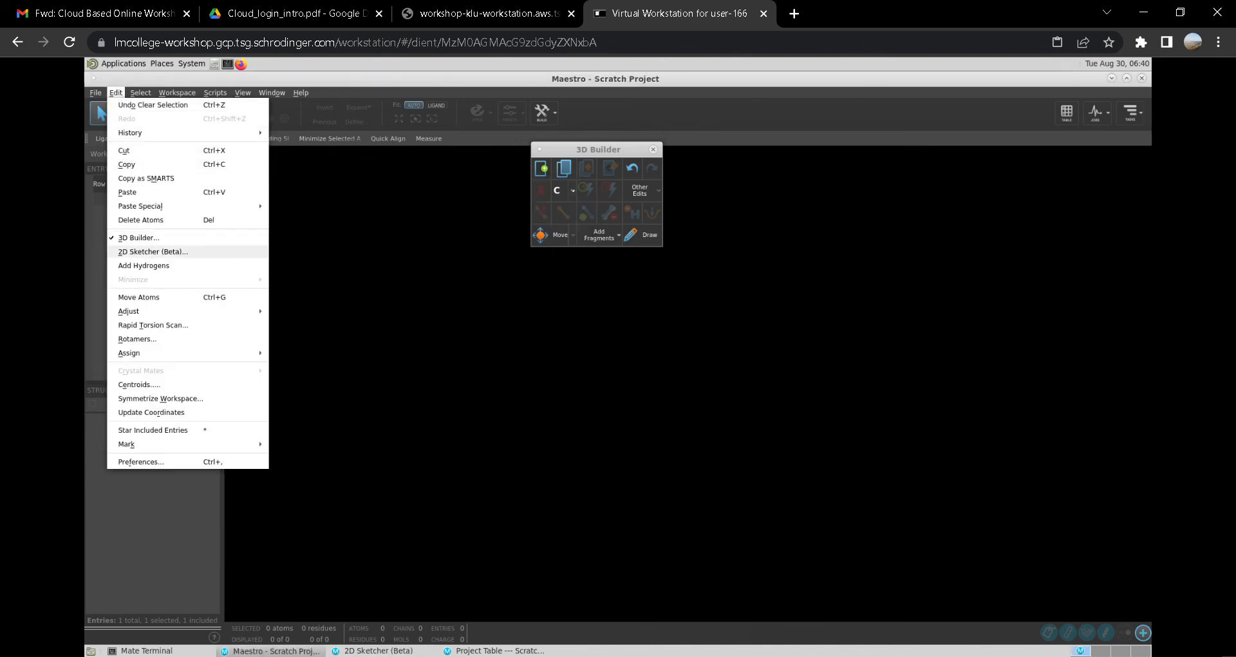
left_click(139, 236)
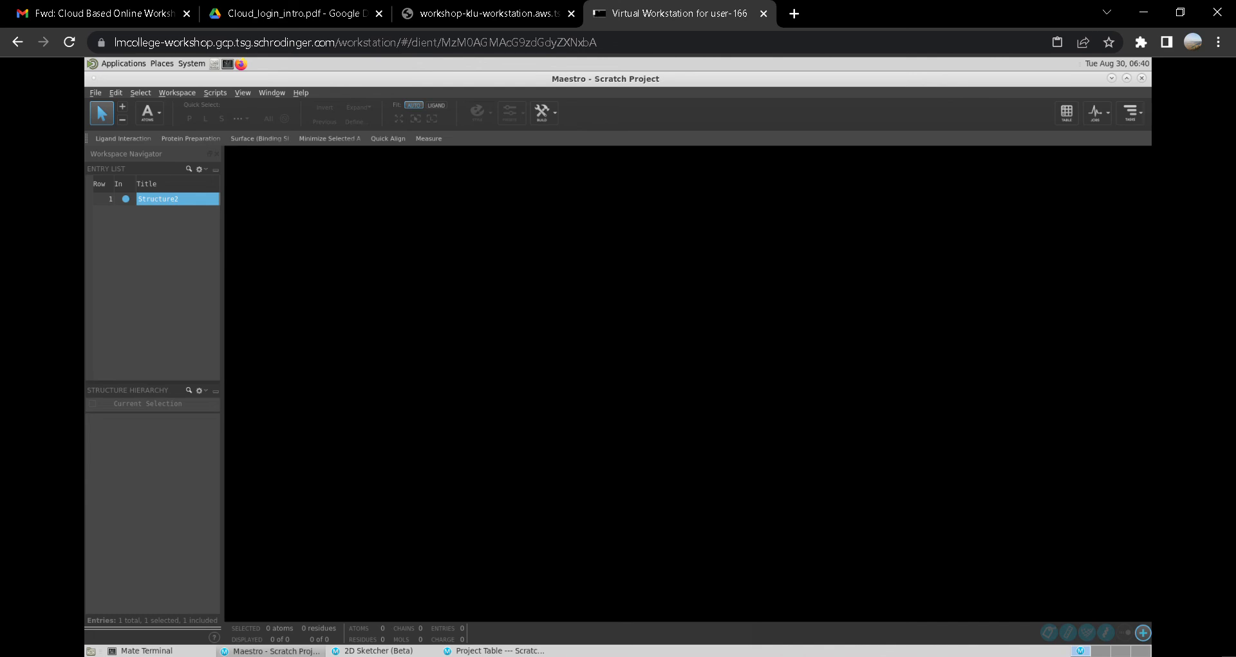
left_click_drag(434, 241, 477, 323)
double_click(161, 199)
left_click(103, 185)
- Open the 3D Builder palette, activate its Draw tool, and move the palette aside
left_click(116, 92)
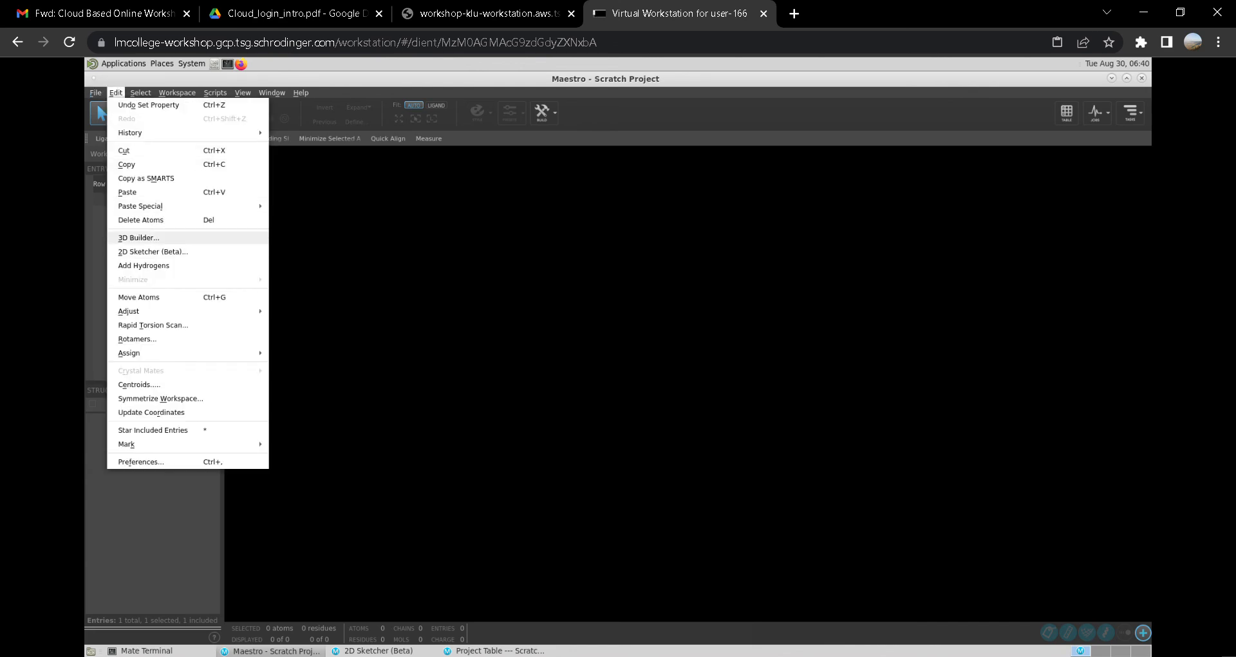
left_click(138, 237)
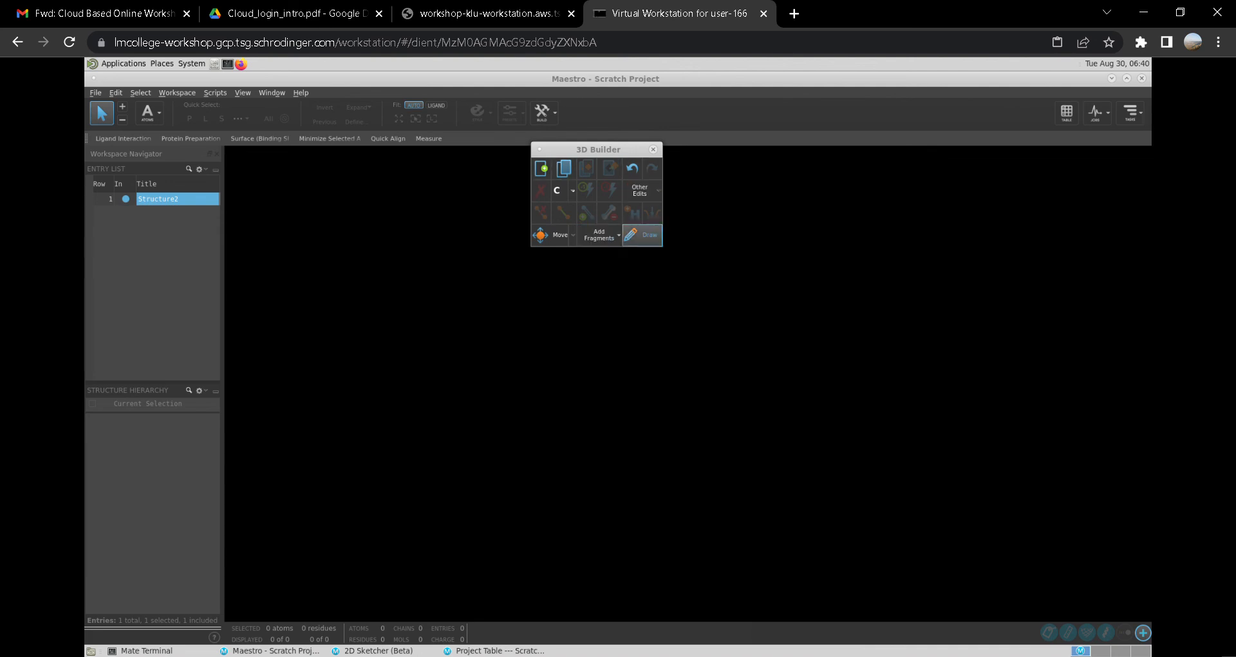
left_click(641, 234)
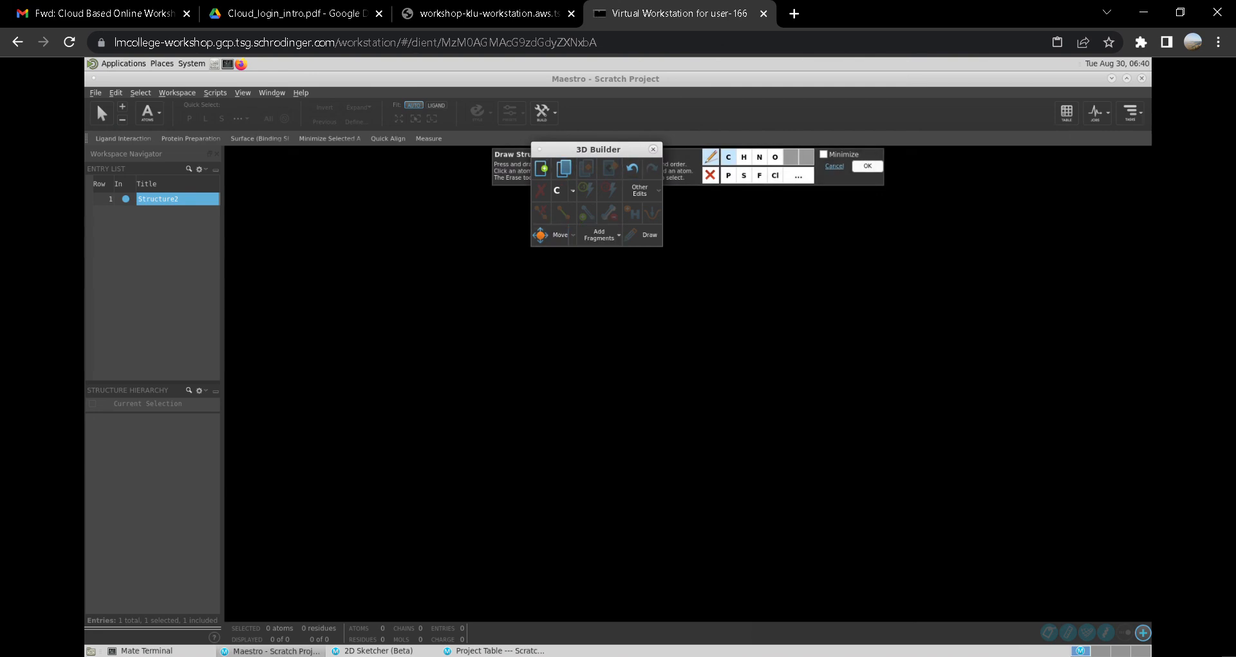
left_click_drag(598, 149, 328, 178)
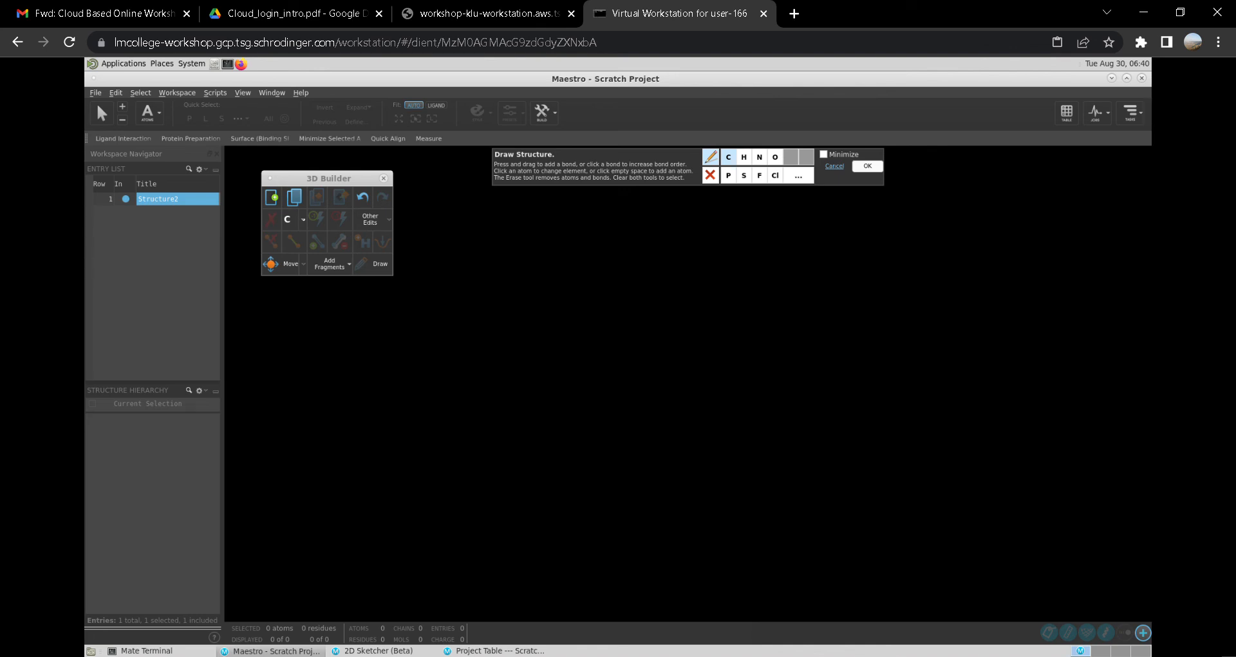
- Add a carbon atom to the Workspace with the Draw tool and accept loading the new entry into the 2D Sketcher
left_click(798, 175)
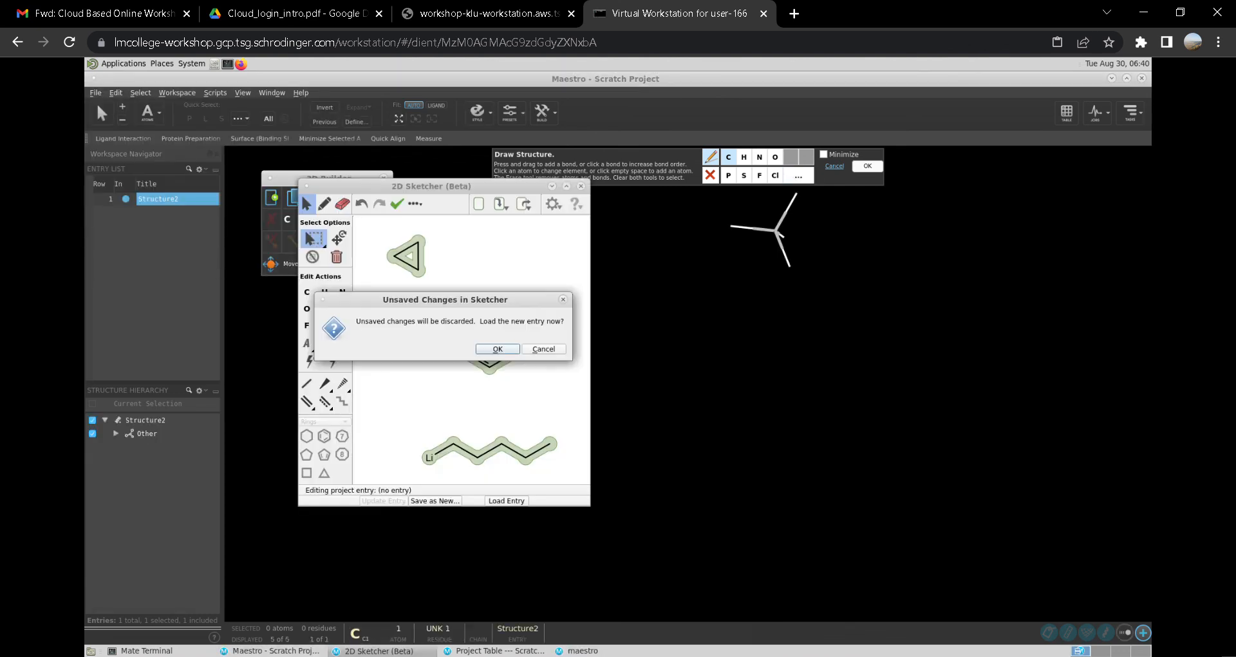
key("Return")
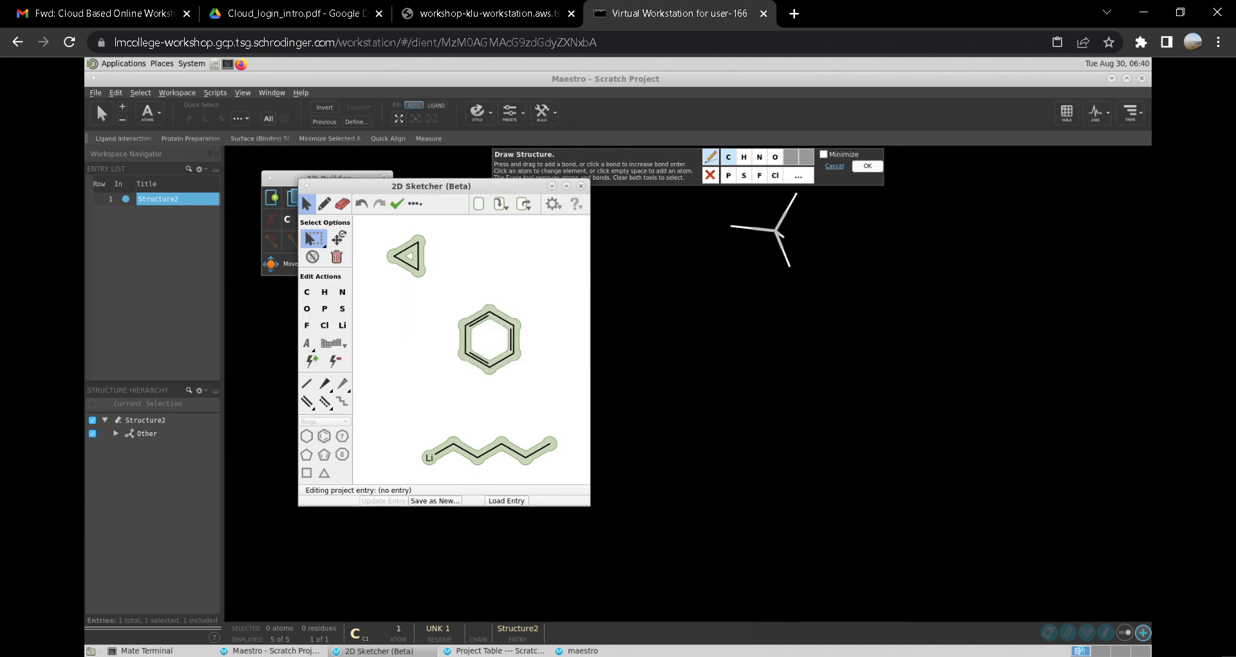
- Fit the sketch to the screen and clear the selection of the sketched structures
right_click(407, 214)
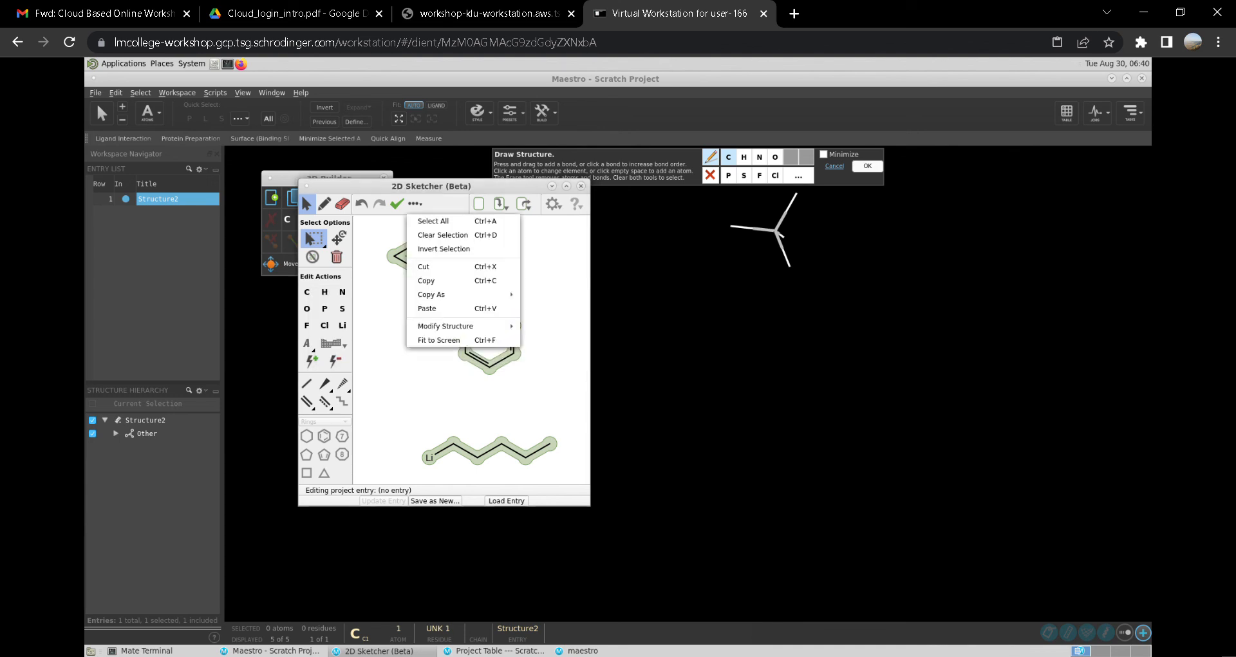
mouse_move(450, 326)
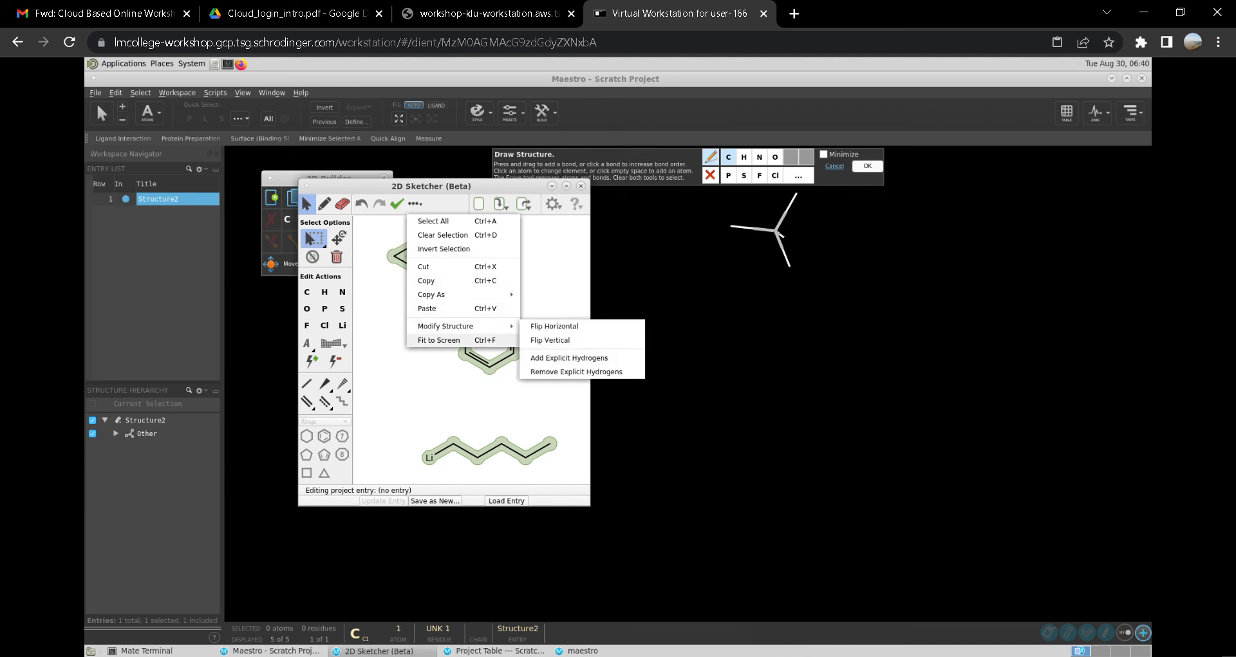
left_click(439, 340)
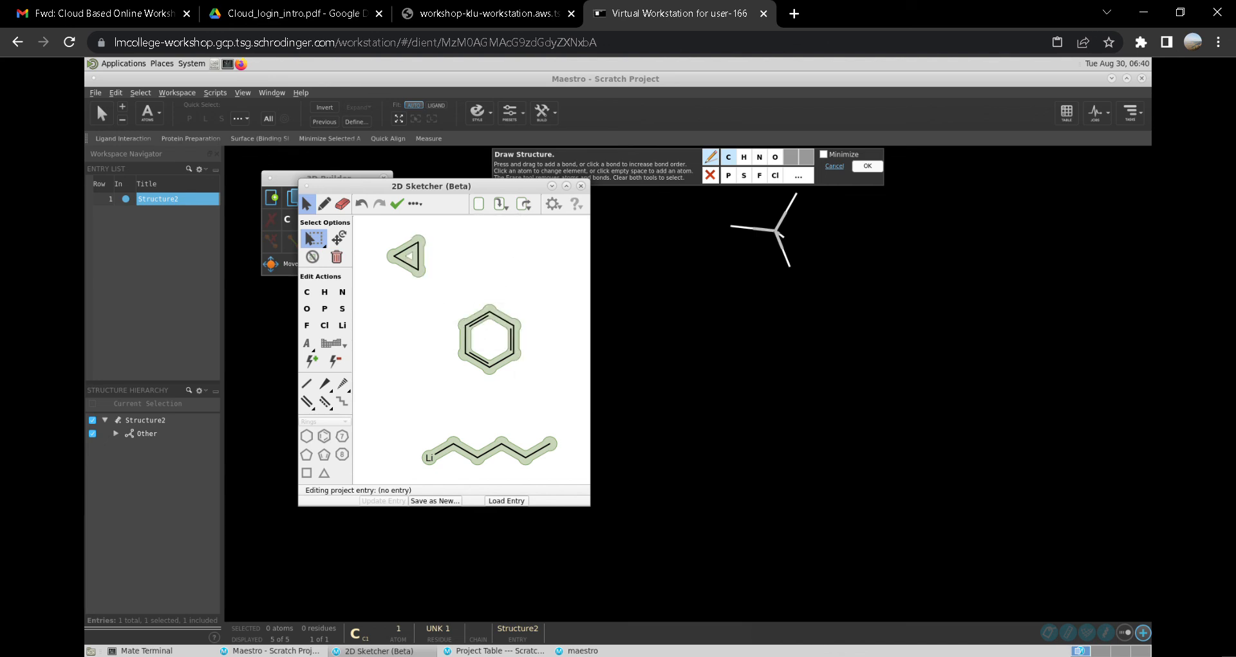
left_click_drag(403, 243, 592, 347)
left_click(394, 246)
left_click(380, 238)
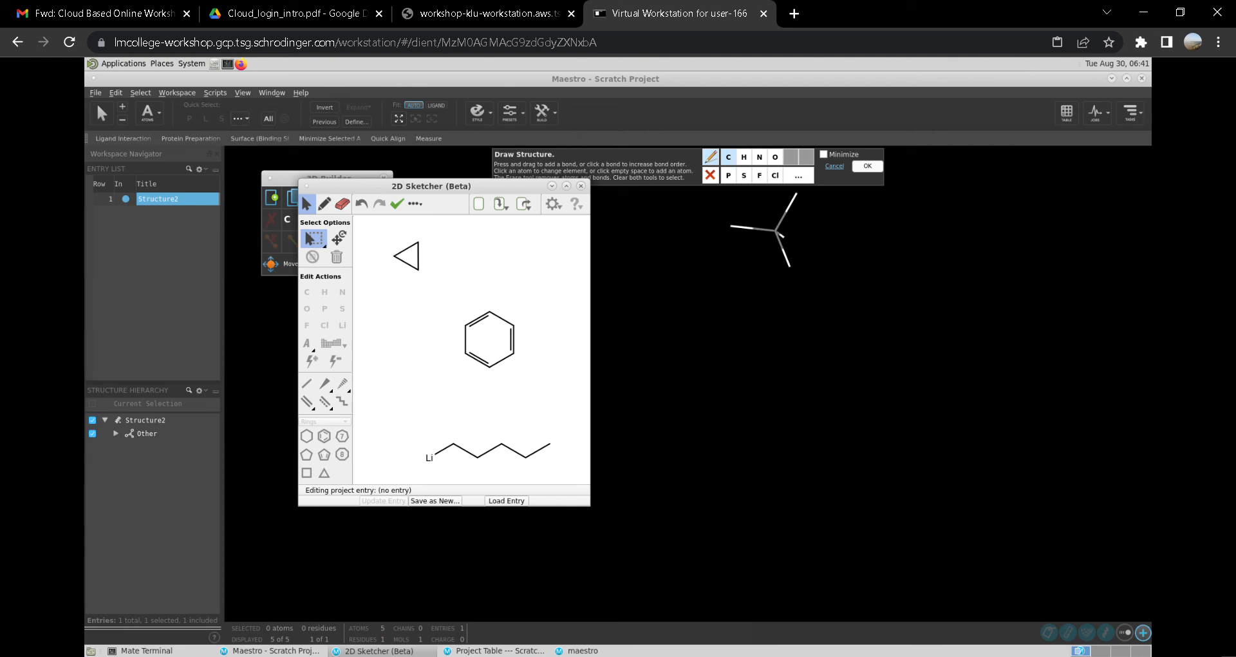
- Reload the Workspace entry into the sketcher, discarding unsaved changes, and check the sketcher's display options
left_click(506, 500)
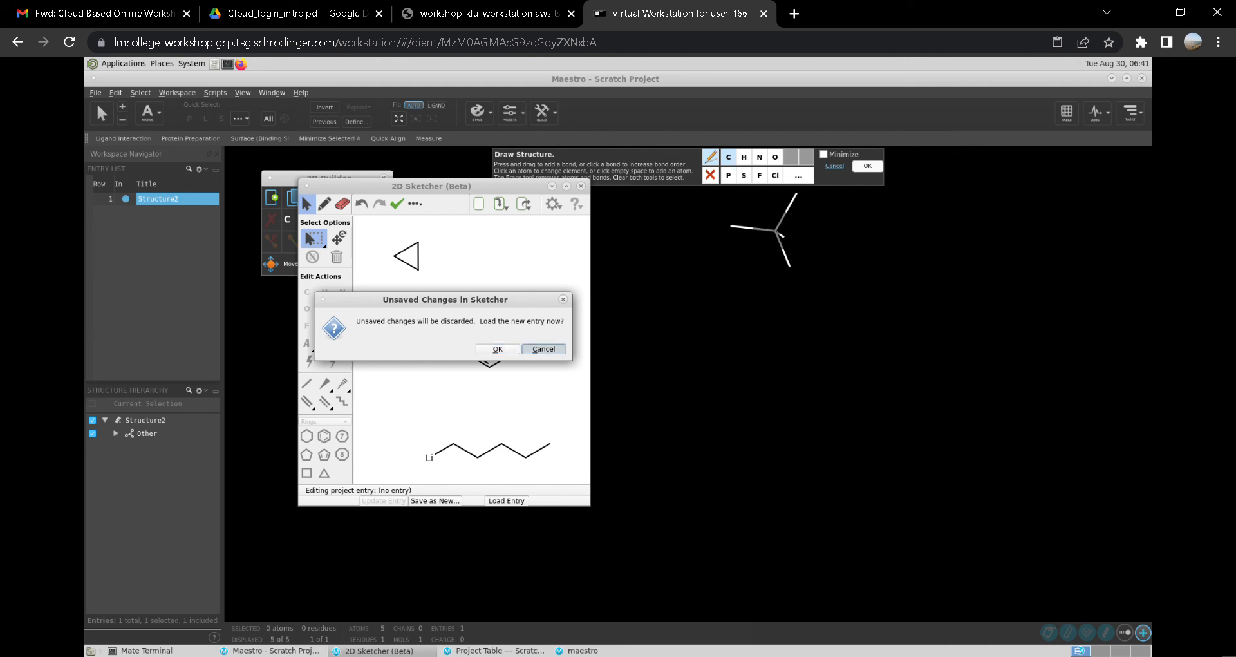
key("Return")
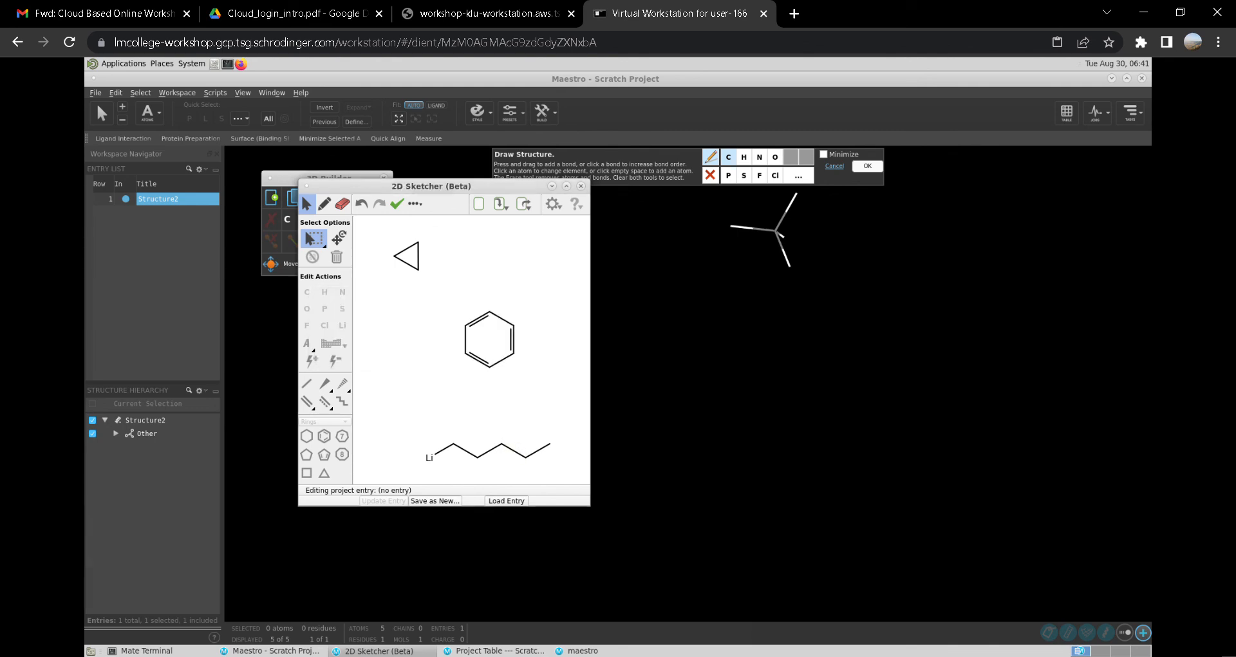
left_click(552, 204)
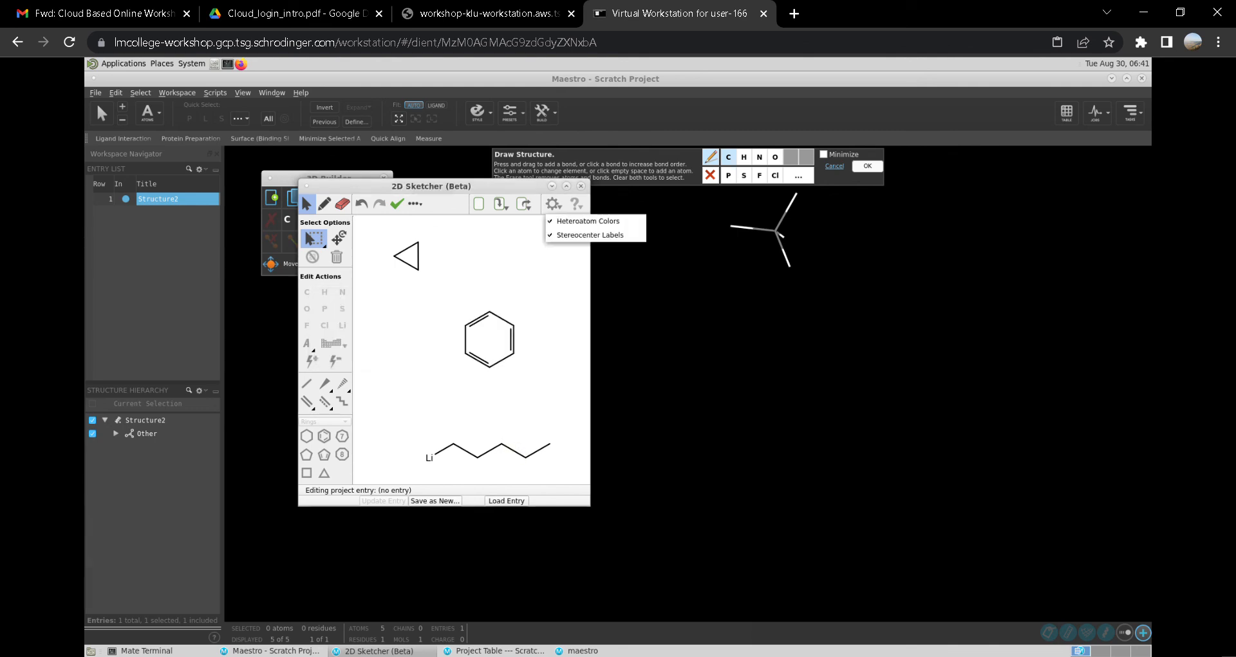
key("Escape")
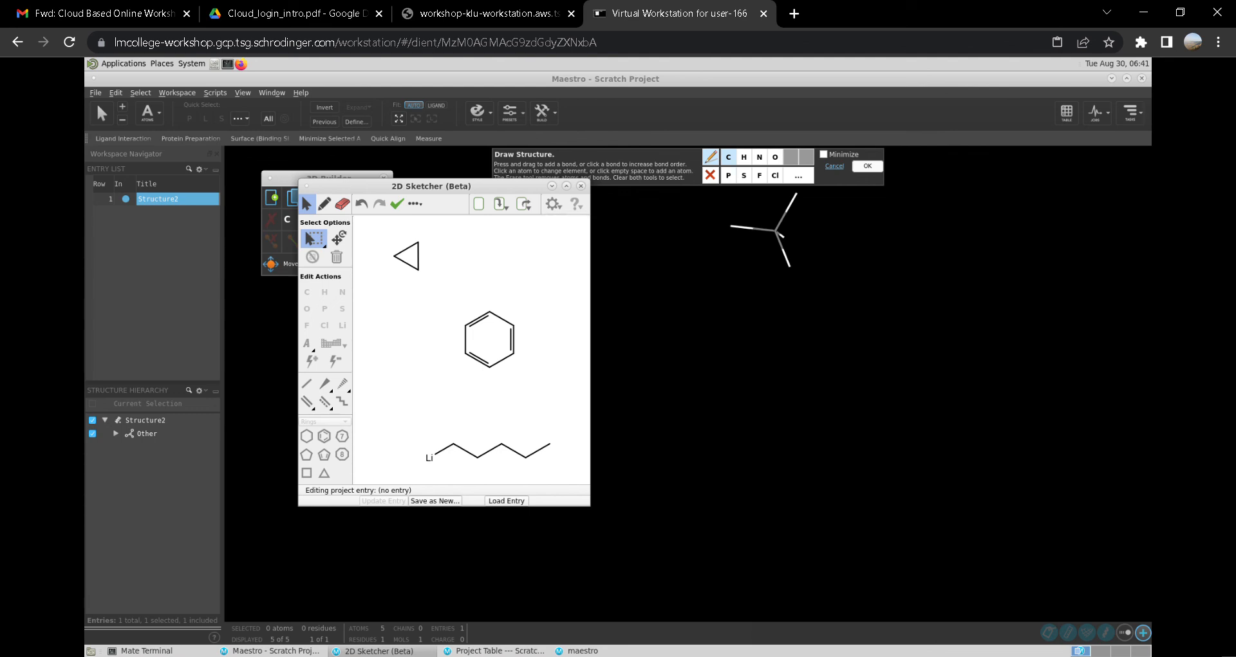
- Rotate the sketched structures slightly with the rotate tool
left_click(339, 238)
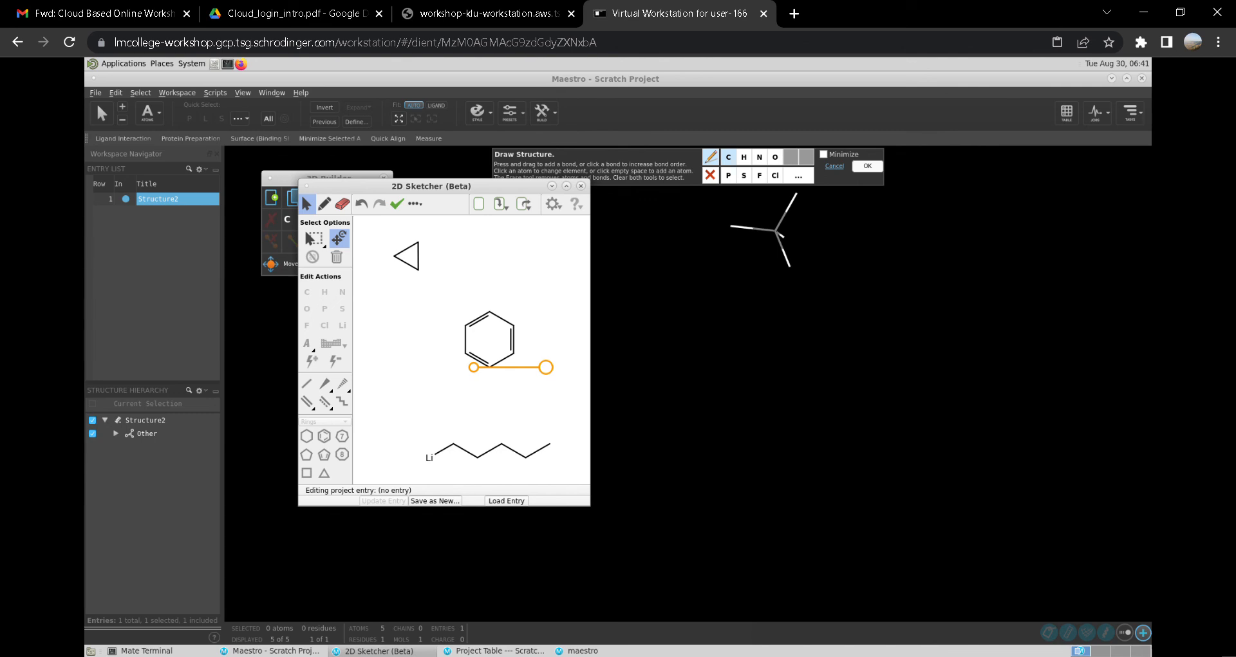
mouse_move(546, 367)
left_mouse_down()
mouse_move(515, 427)
mouse_move(425, 422)
mouse_move(410, 402)
mouse_move(547, 367)
mouse_move(500, 298)
mouse_move(547, 359)
mouse_move(544, 384)
left_mouse_up()
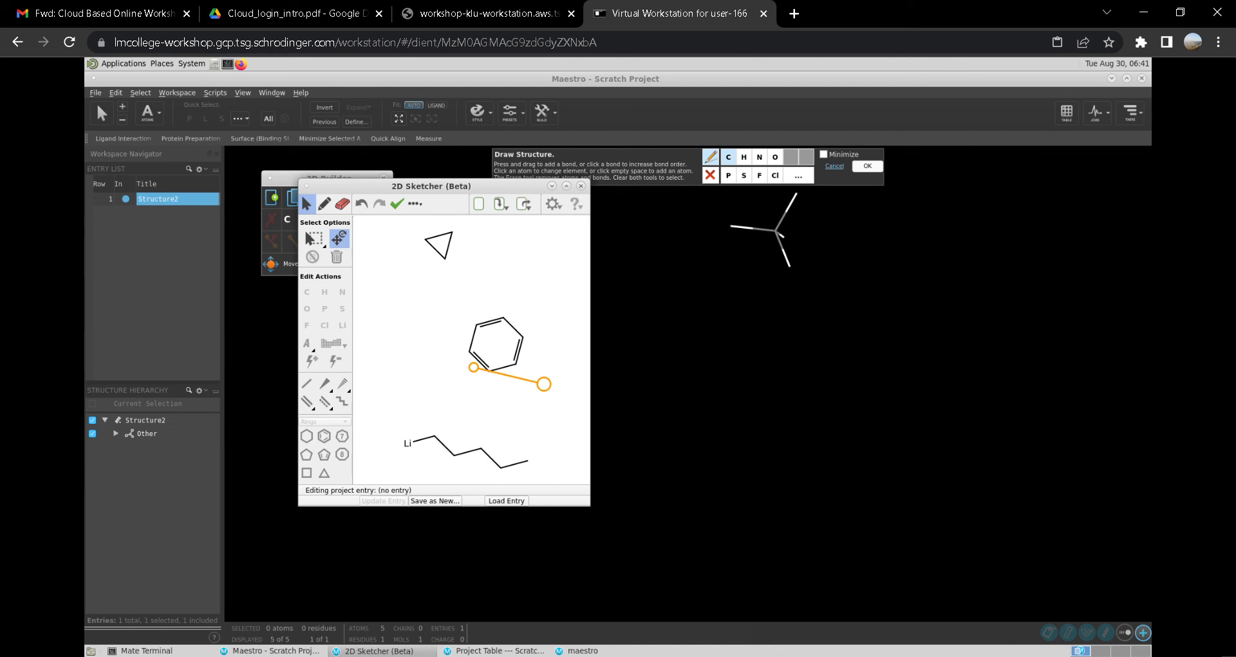
- Fit the rotated sketch to the screen
left_click(415, 204)
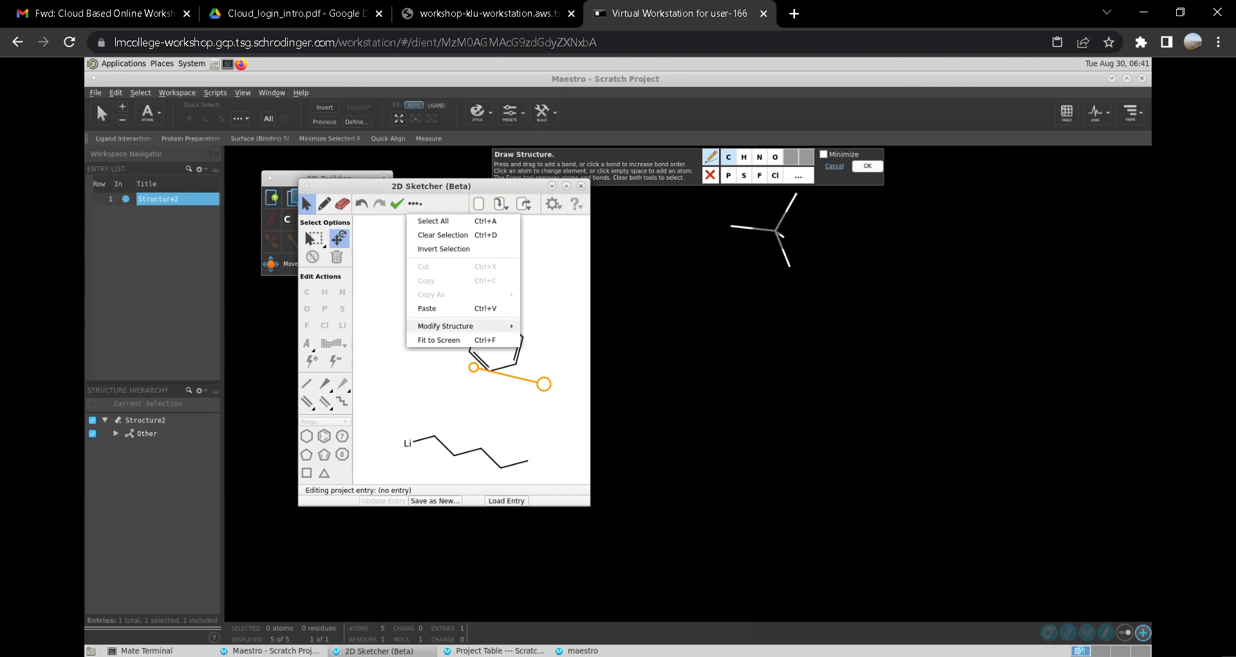
mouse_move(446, 326)
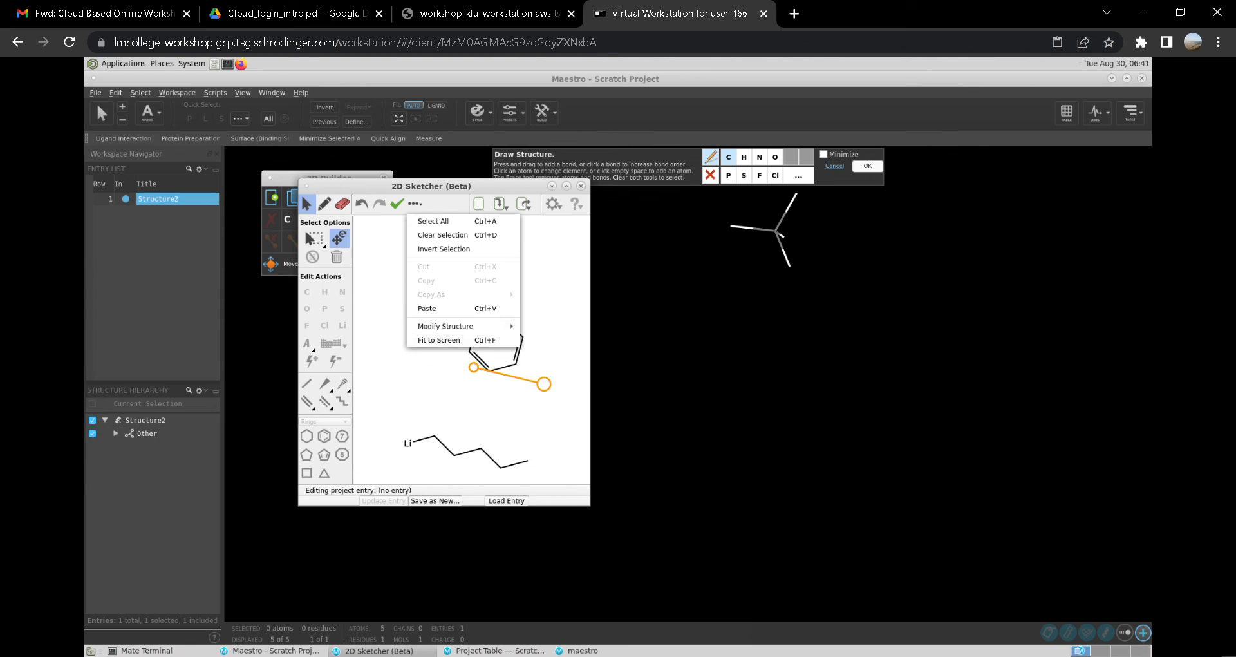
left_click(439, 339)
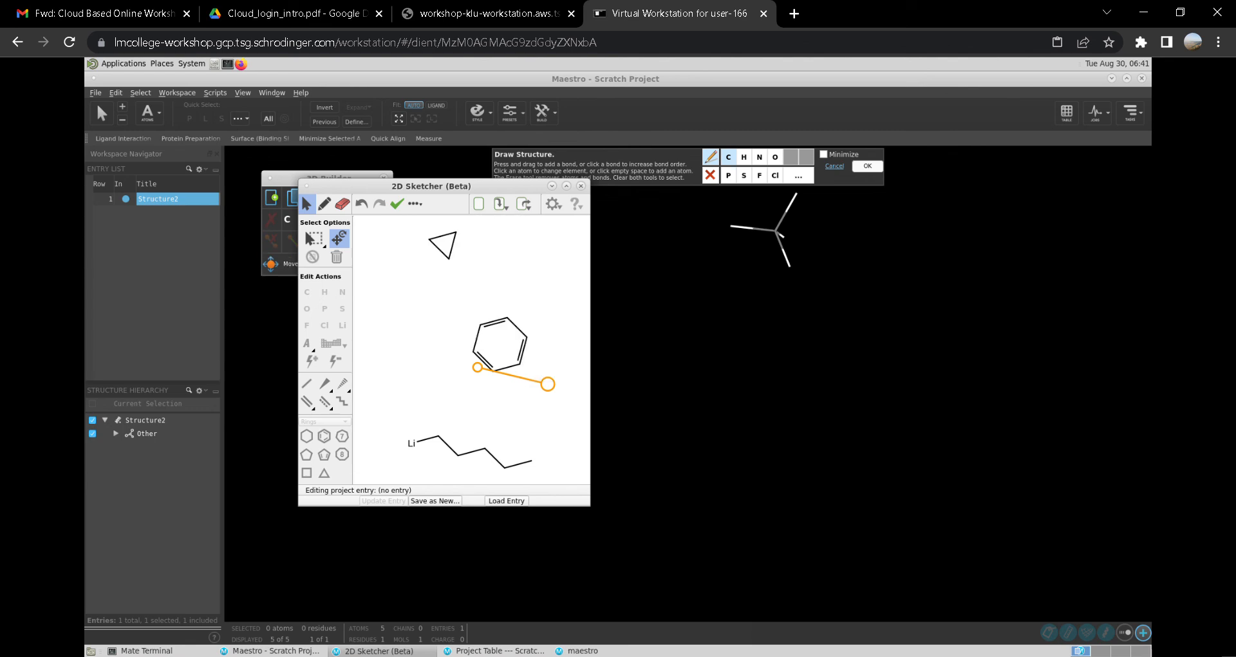
left_click(415, 203)
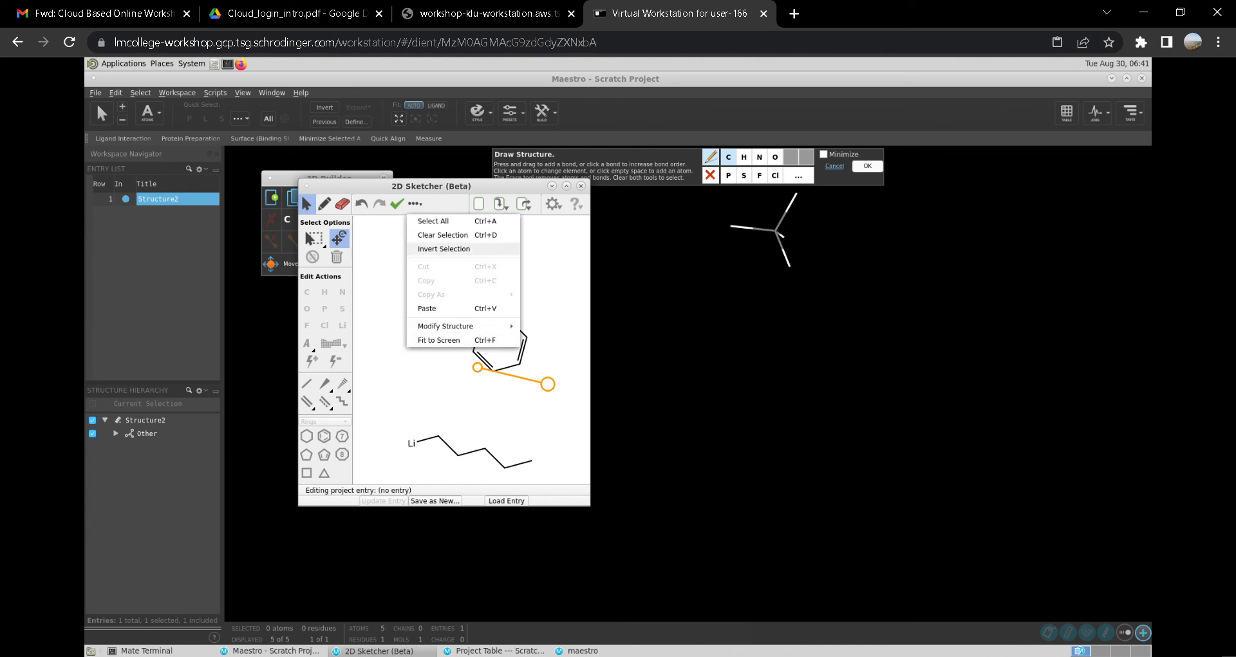
key("Escape")
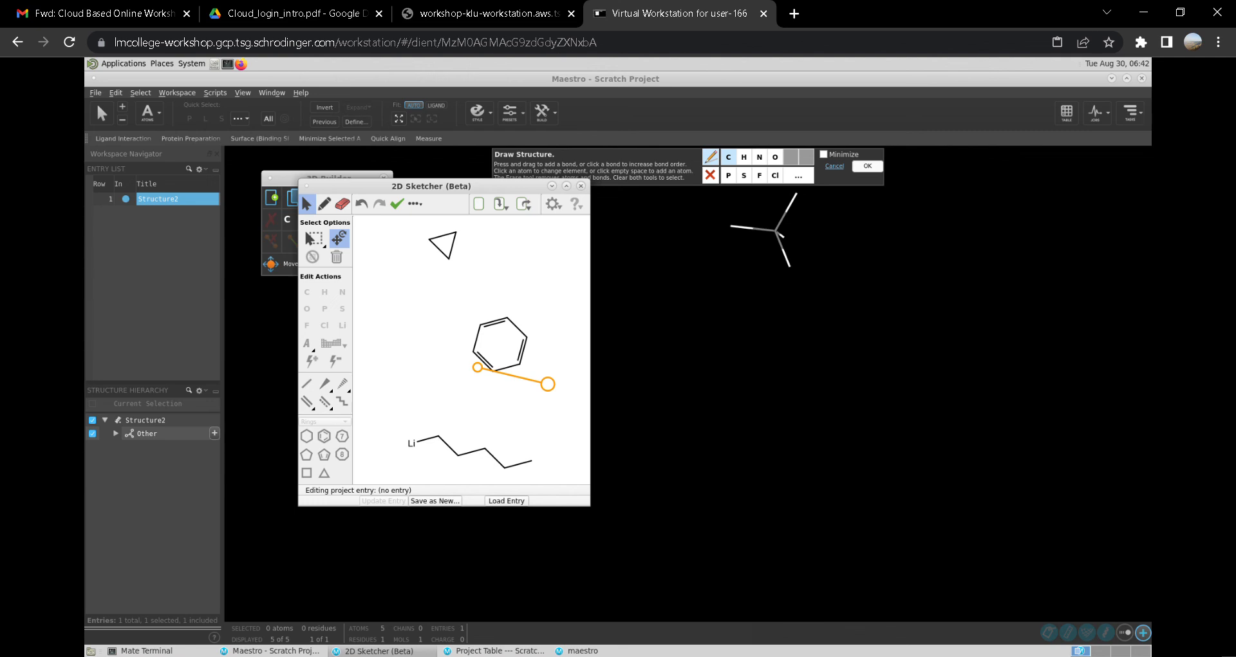
- Select the Other group in the structure hierarchy and open its style options
left_click(148, 433)
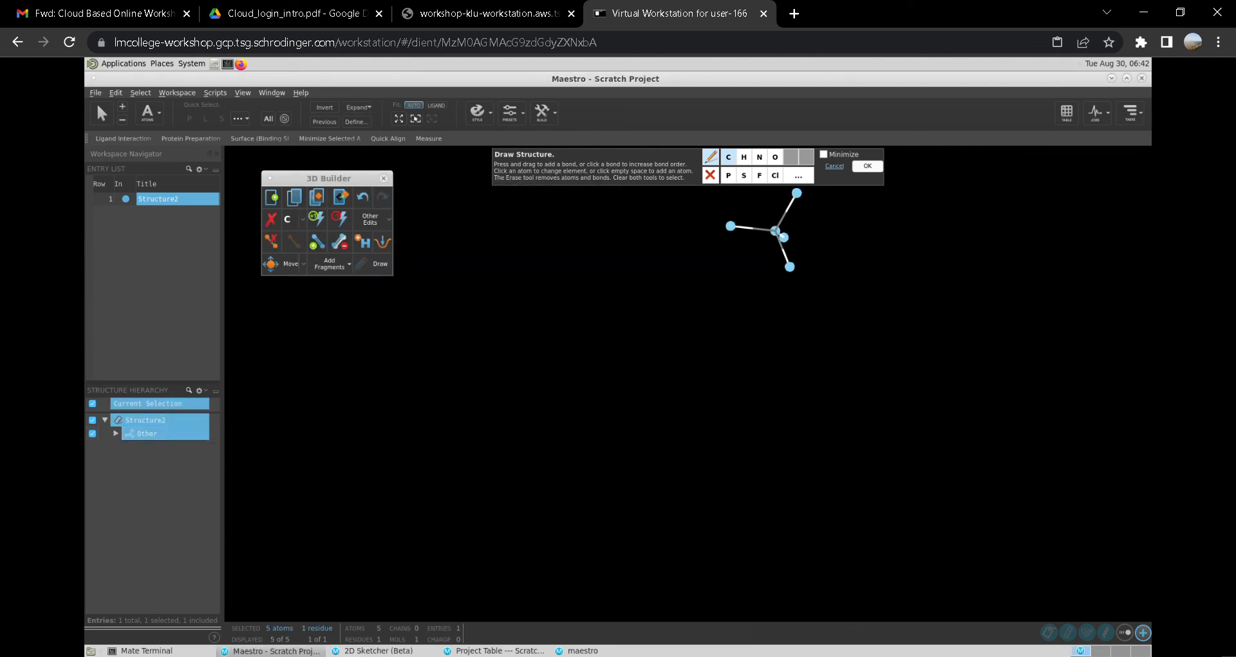
left_click(214, 433)
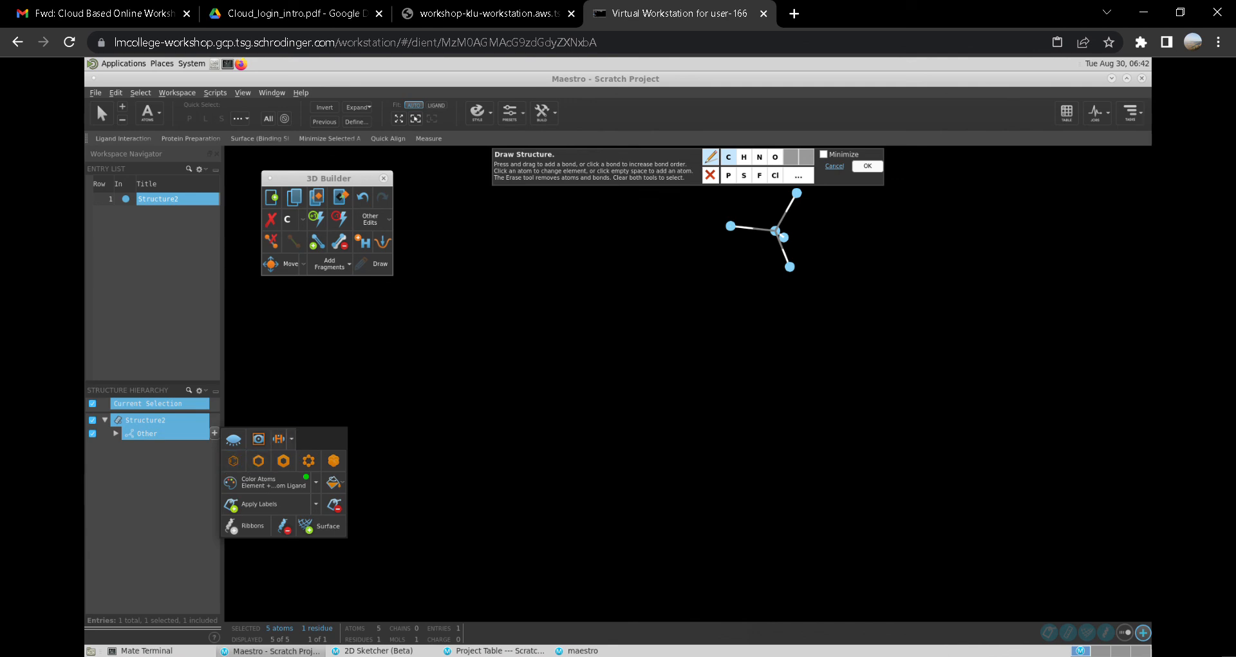
- Draw a new bond in the Workspace with the Draw tool and accept reloading the sketcher
left_click_drag(436, 340, 435, 402)
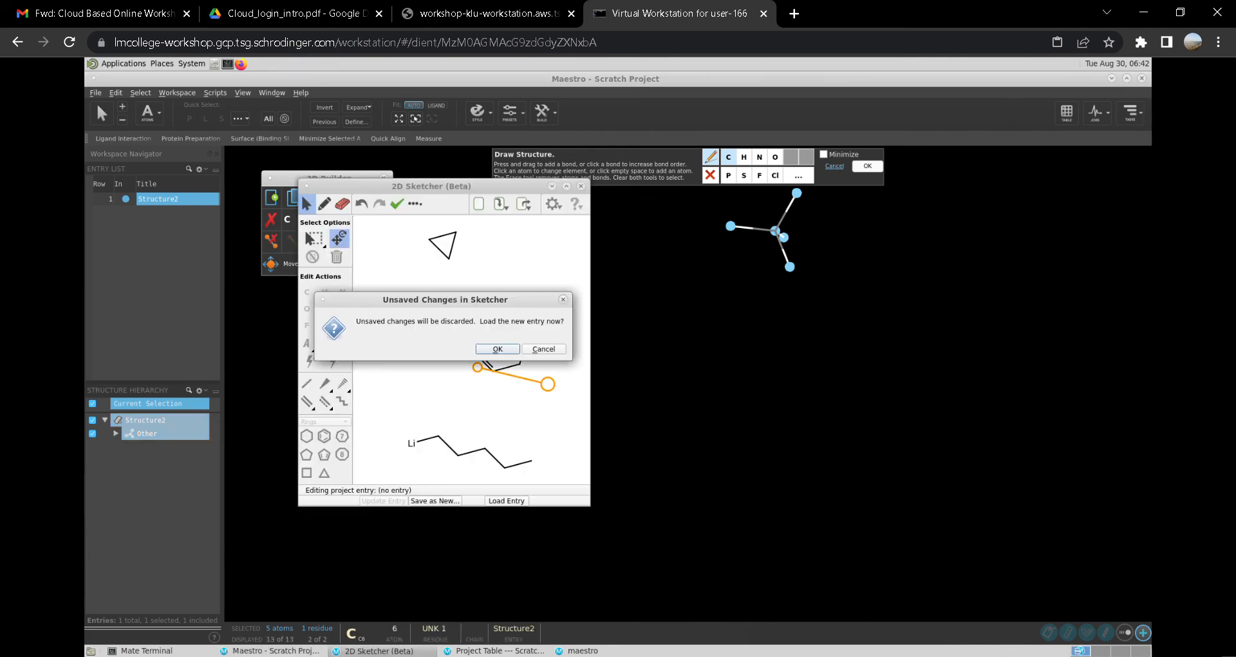
left_click(544, 349)
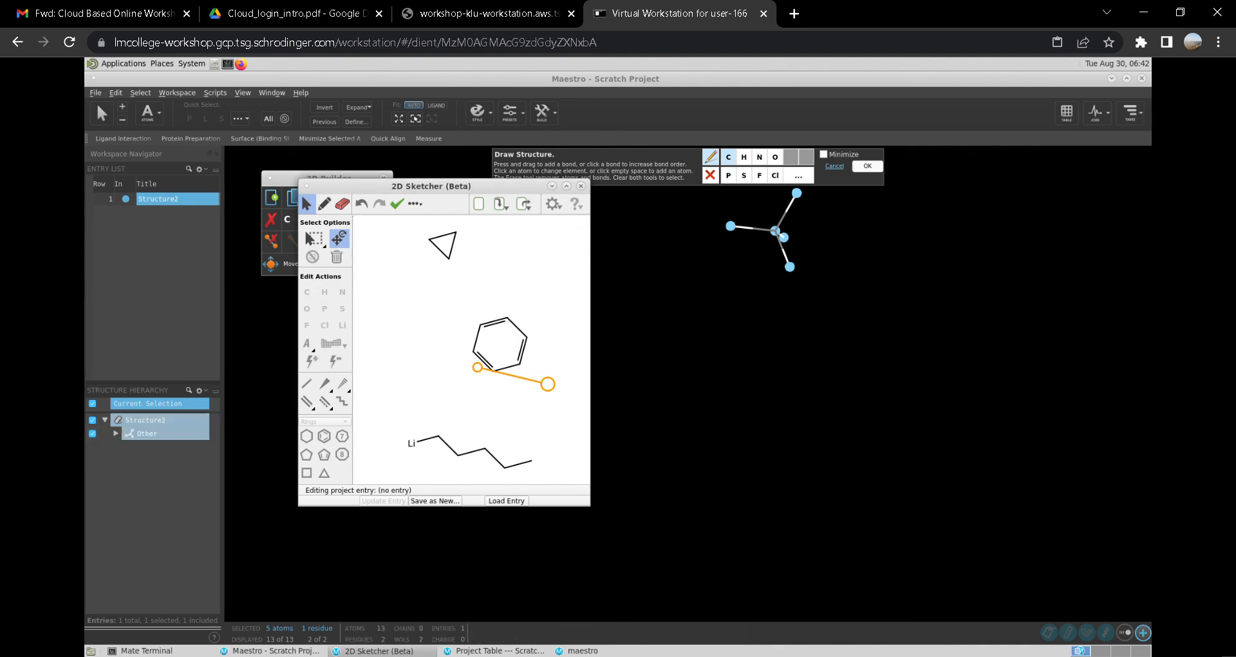
- Select the Other group and apply Mirror Molecule, accepting the sketcher reload
left_click(157, 434)
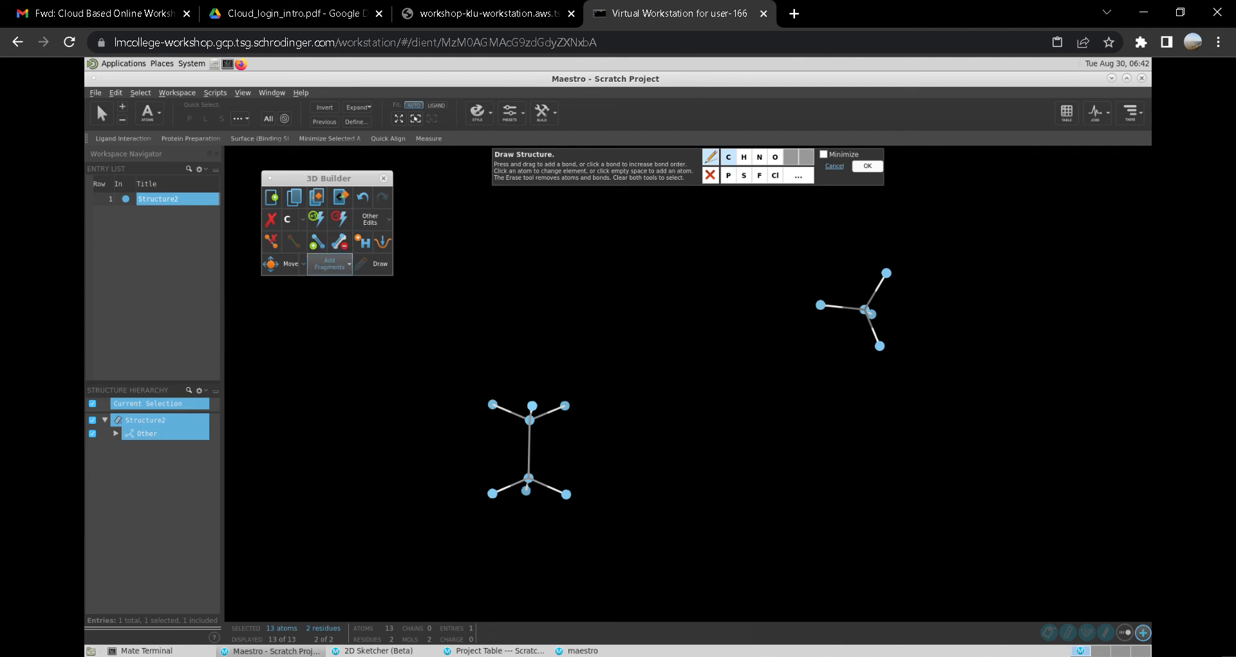
left_click(370, 219)
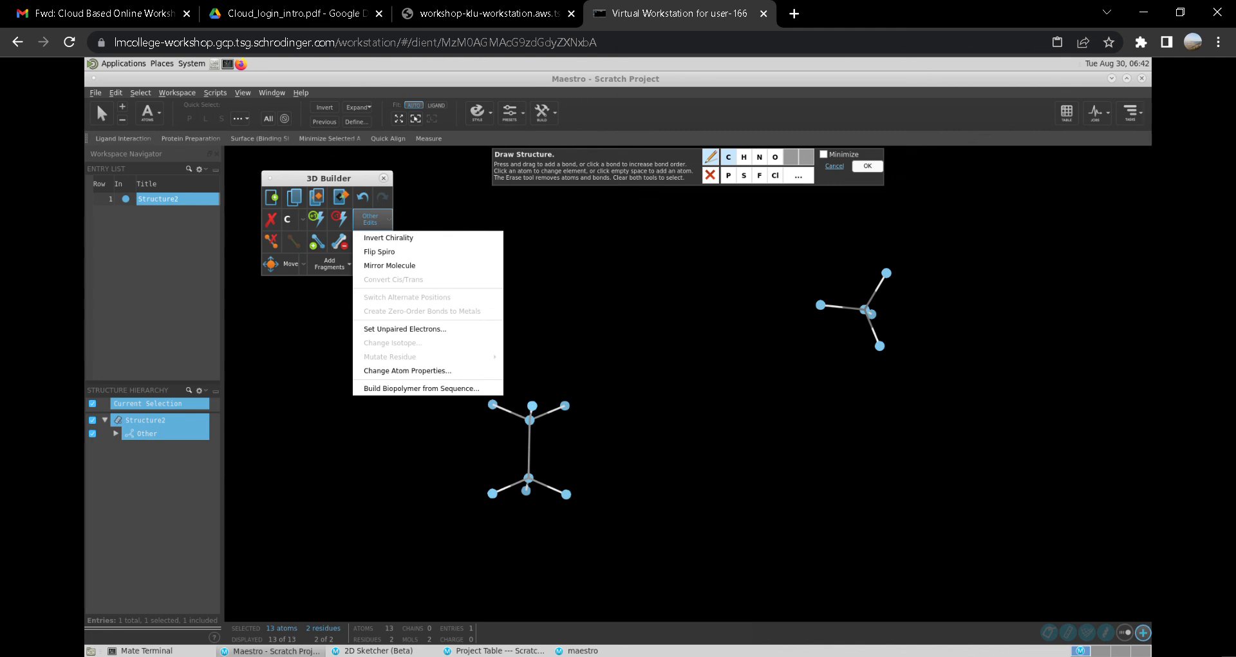
left_click(390, 265)
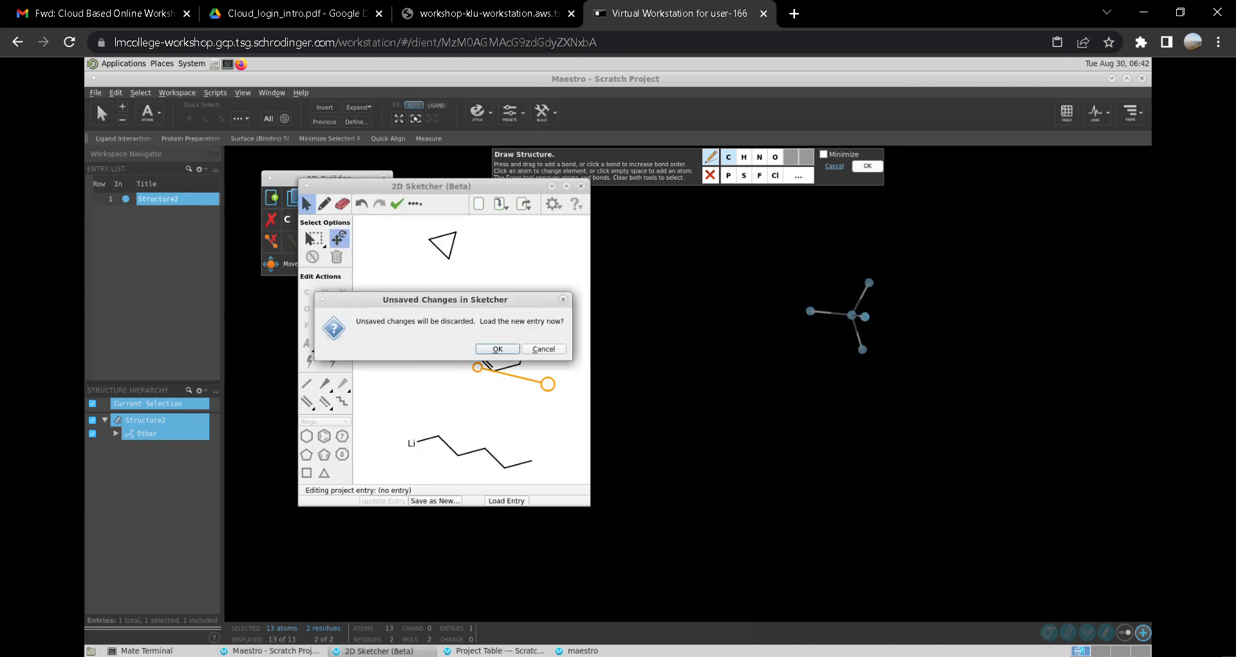
left_click(544, 349)
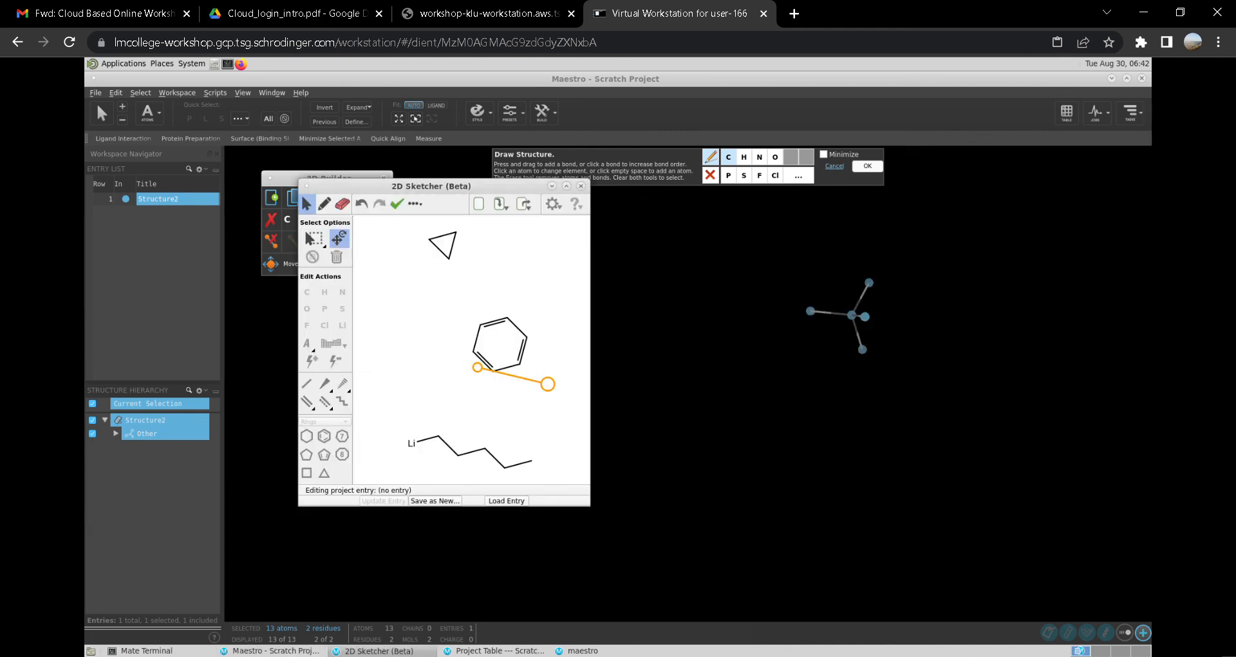
- Examine the sketch by zooming out and checking the view options
mouse_move(508, 348)
left_mouse_down()
mouse_move(494, 425)
mouse_move(474, 395)
mouse_move(283, 360)
left_mouse_up()
left_click_drag(634, 386, 469, 351)
scroll(468, 316, "down", 4)
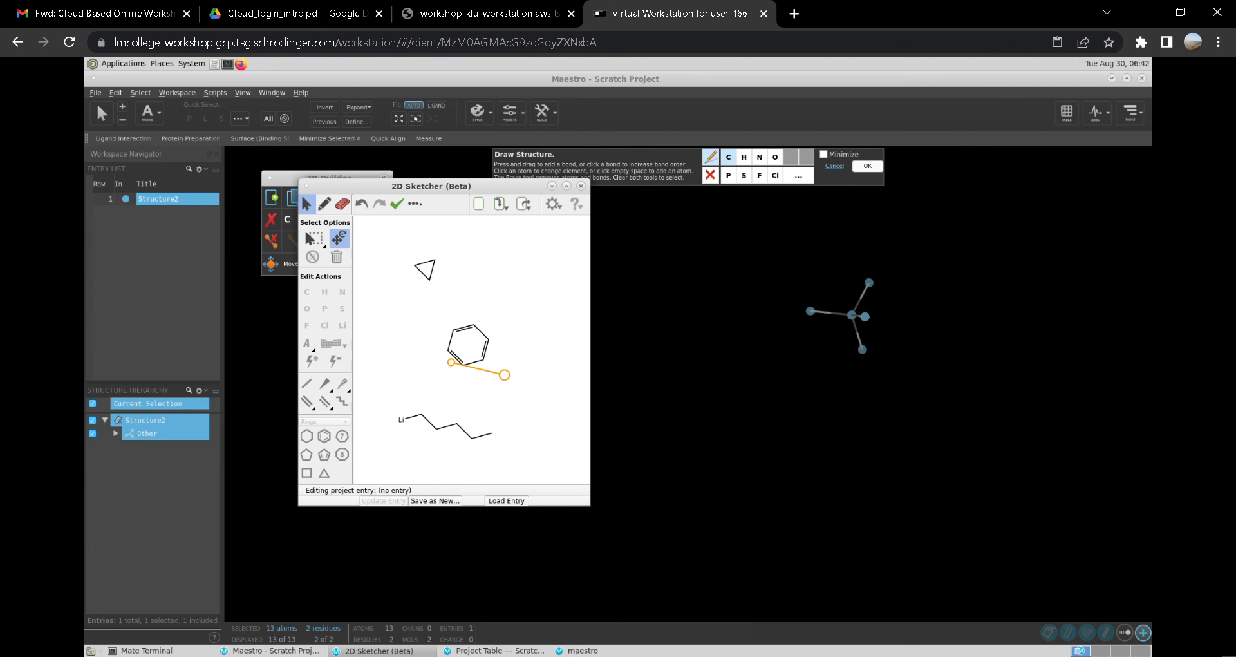
left_click(554, 204)
key("Escape")
- Add another atom in the Workspace, accept reloading the sketcher, and return to the Workspace
left_click(634, 207)
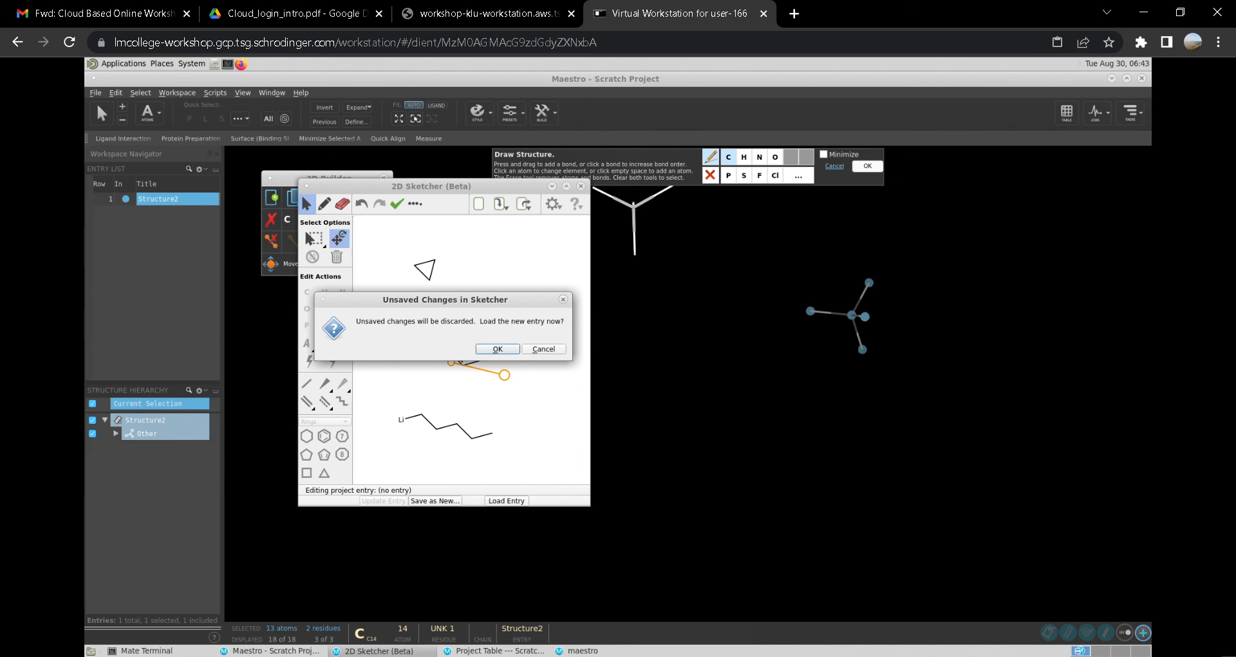
left_click(544, 349)
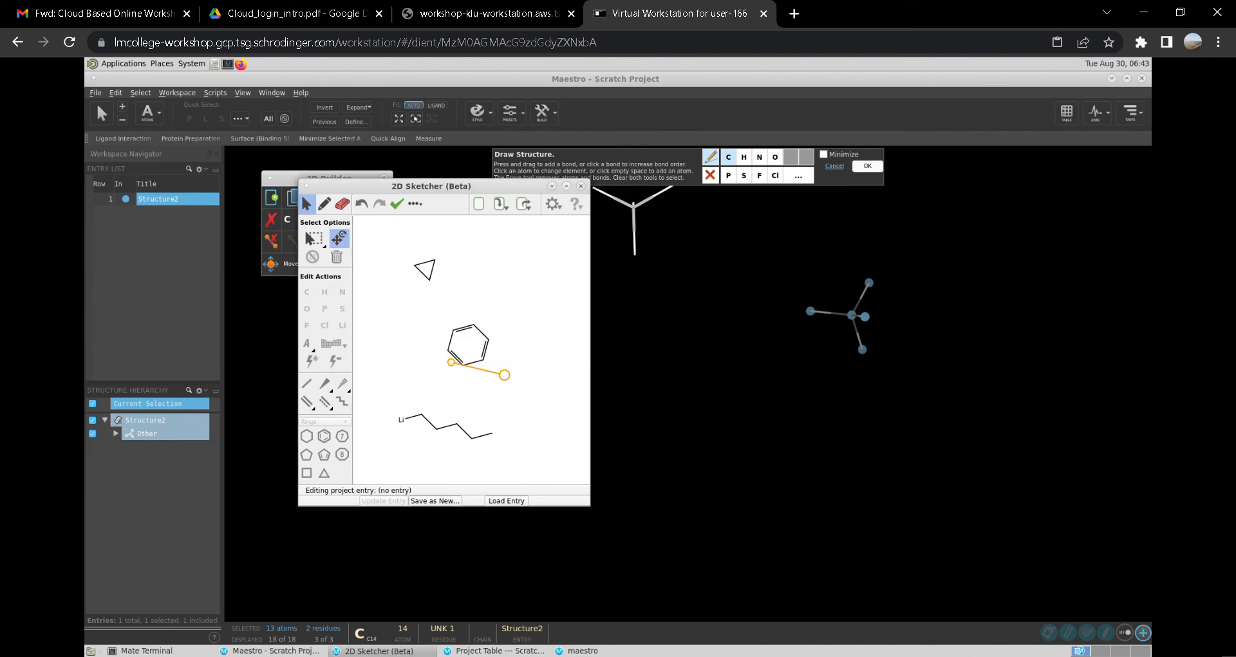
left_click(608, 263)
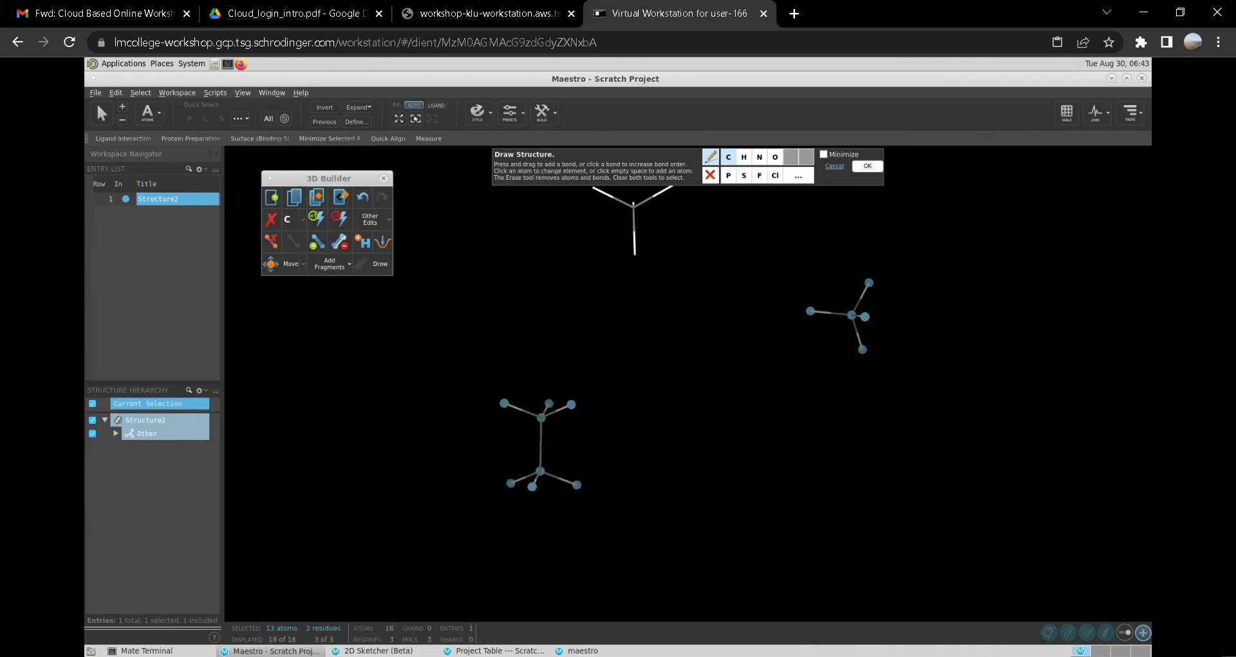